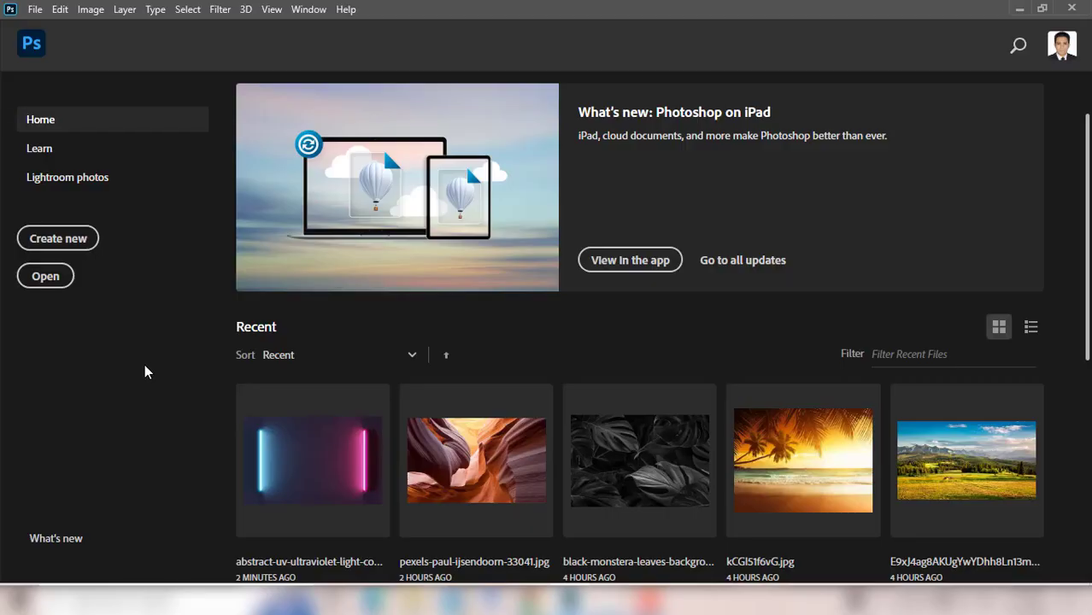
Open the ultraviolet neon light image and convert its unlocked background layer into a smart object.
click(333, 483)
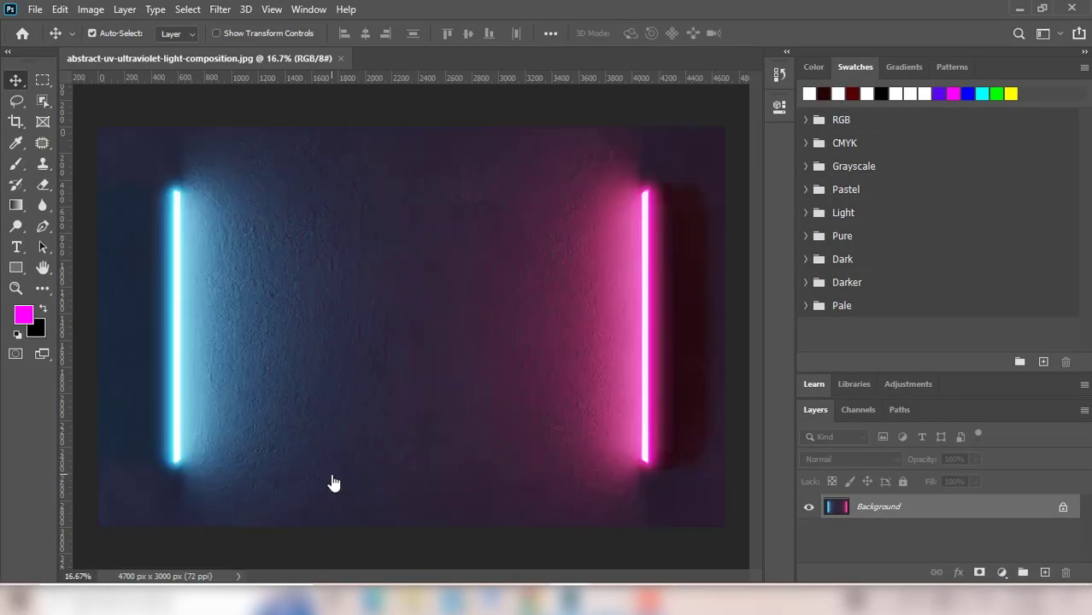
click(1063, 508)
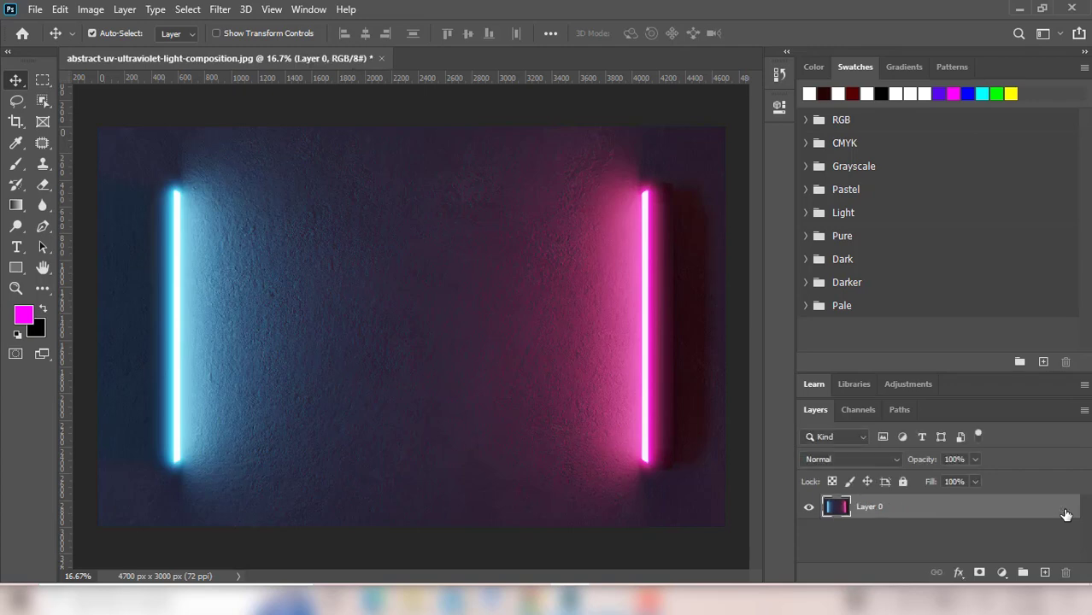
right_click(948, 516)
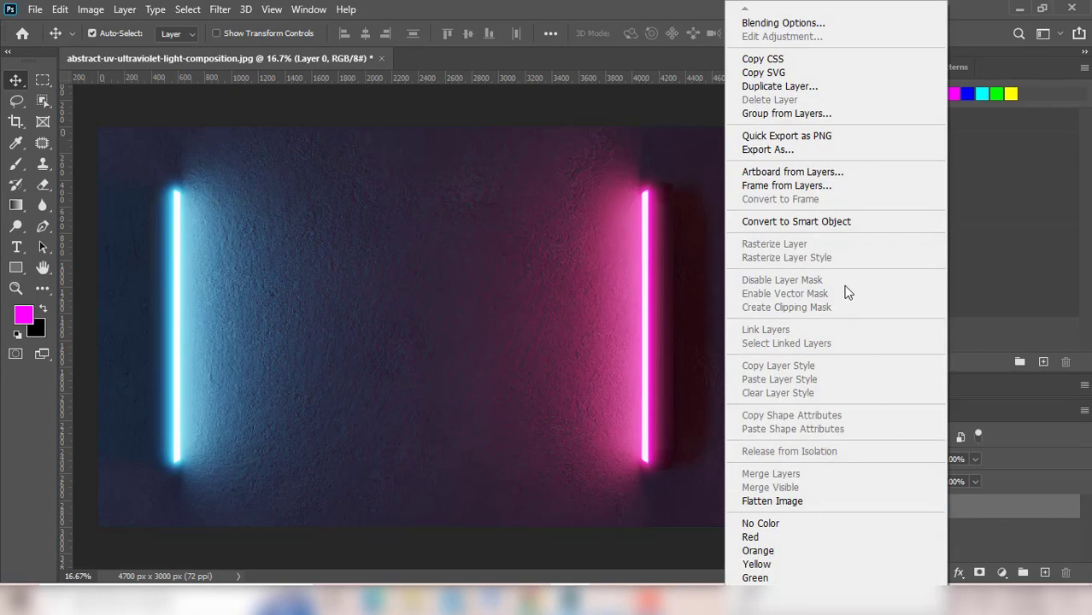
click(863, 224)
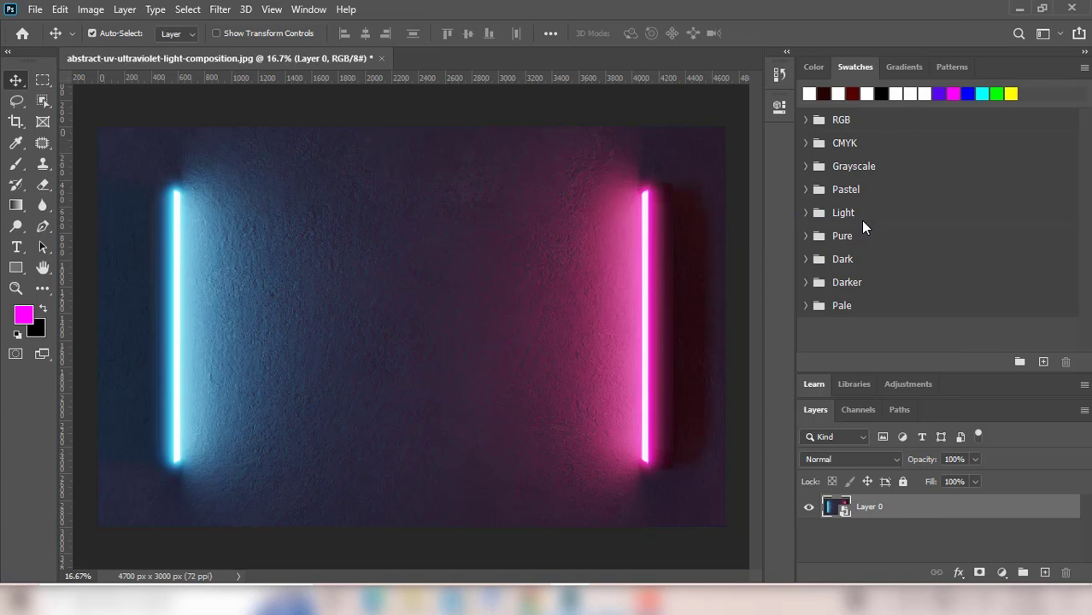
key(ctrl+t)
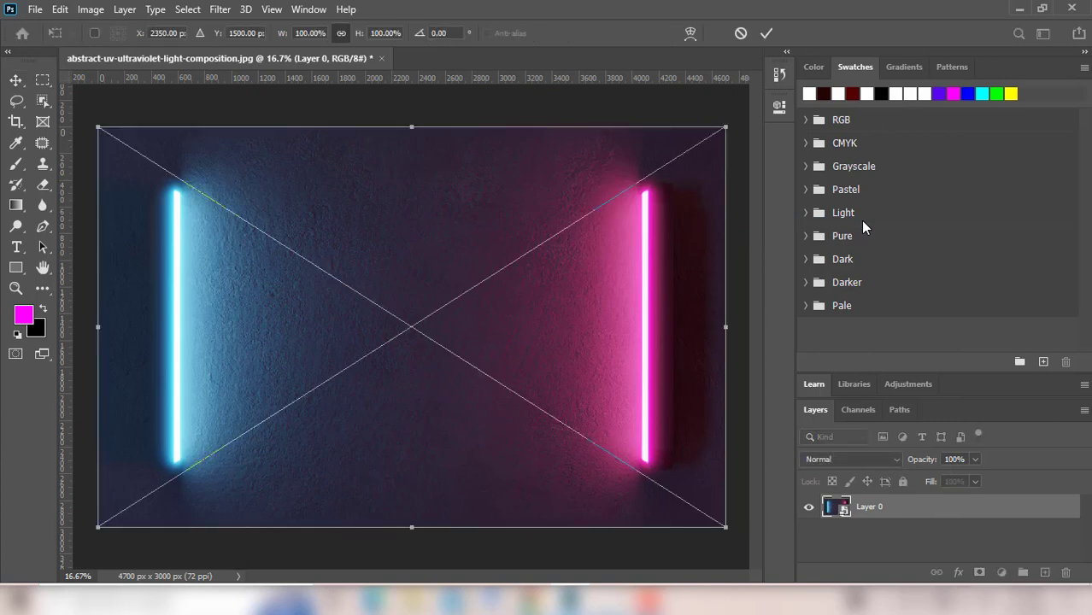
Rotate the neon image 90° clockwise and scale it so the cyan bar spans the top.
right_click(365, 222)
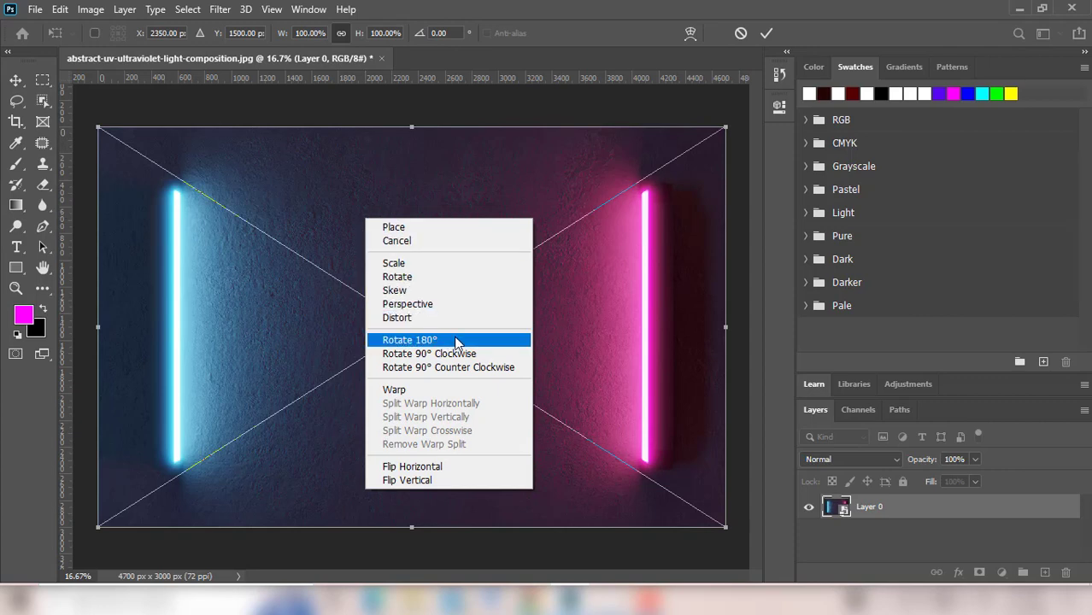
click(494, 357)
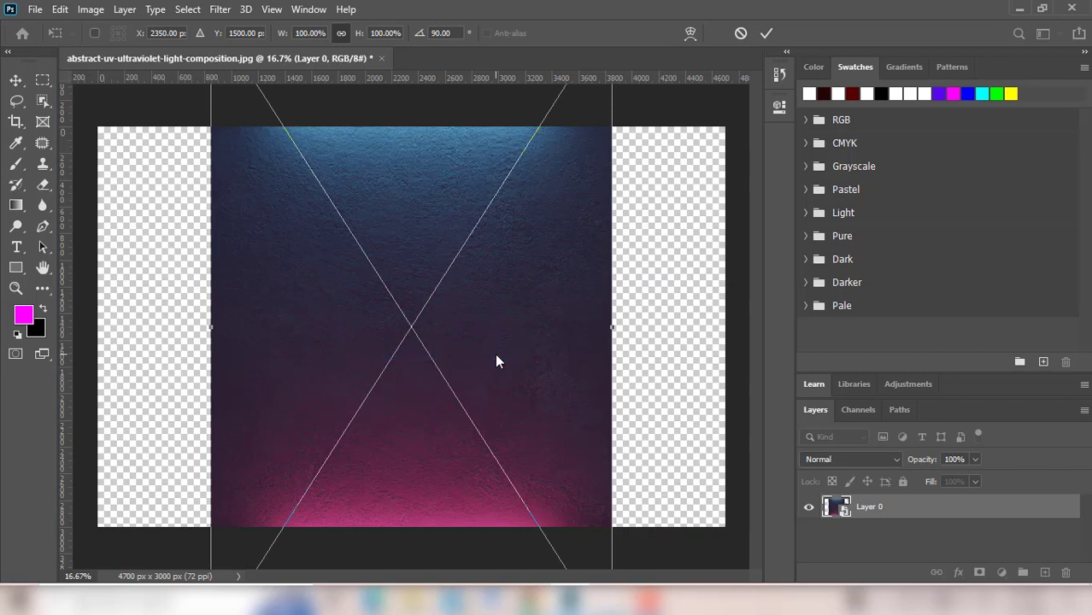
drag(418, 179, 305, 417)
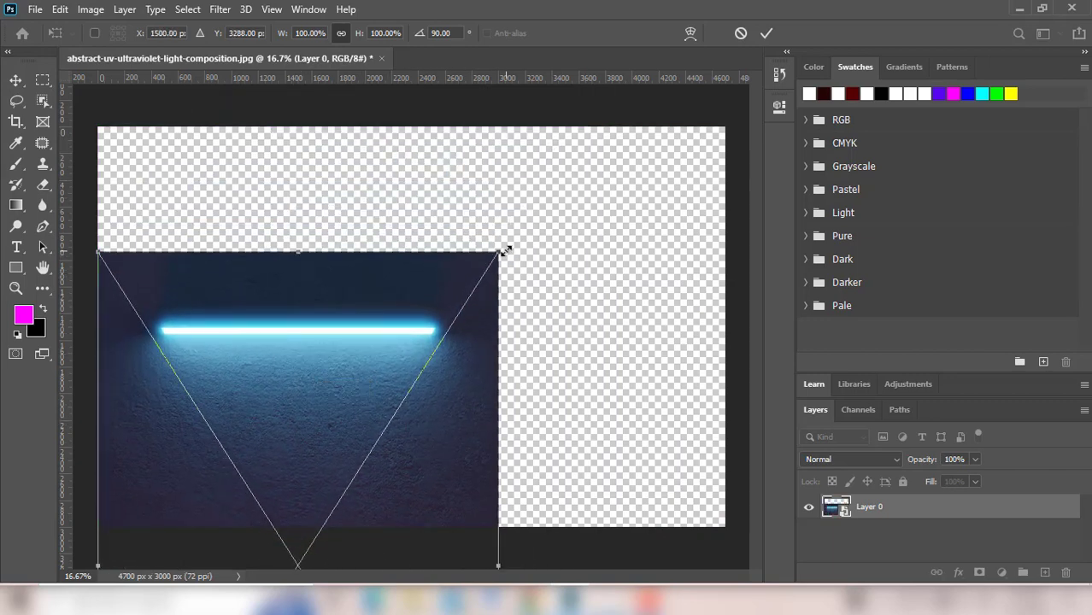
mouse_move(499, 252)
mouse_down()
mouse_move(581, 224)
mouse_move(696, 84)
mouse_up()
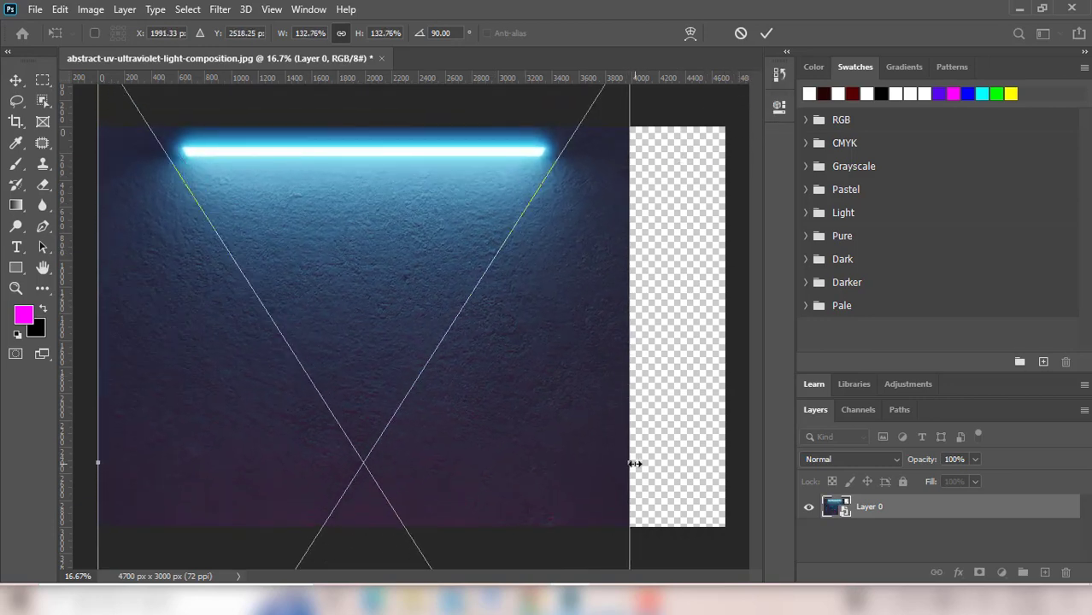
drag(632, 462, 726, 458)
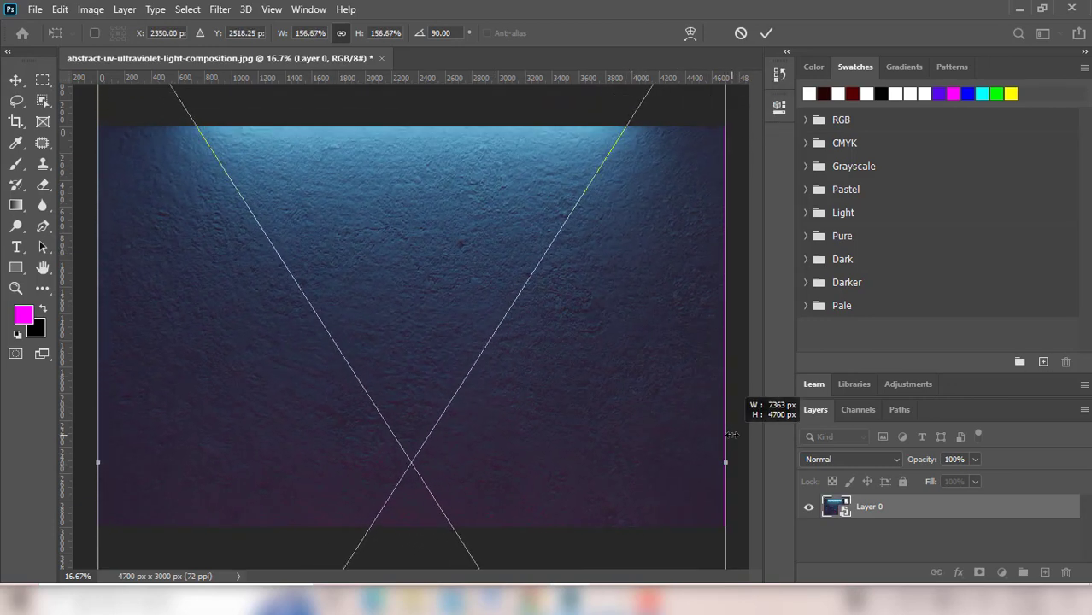
drag(358, 214, 359, 255)
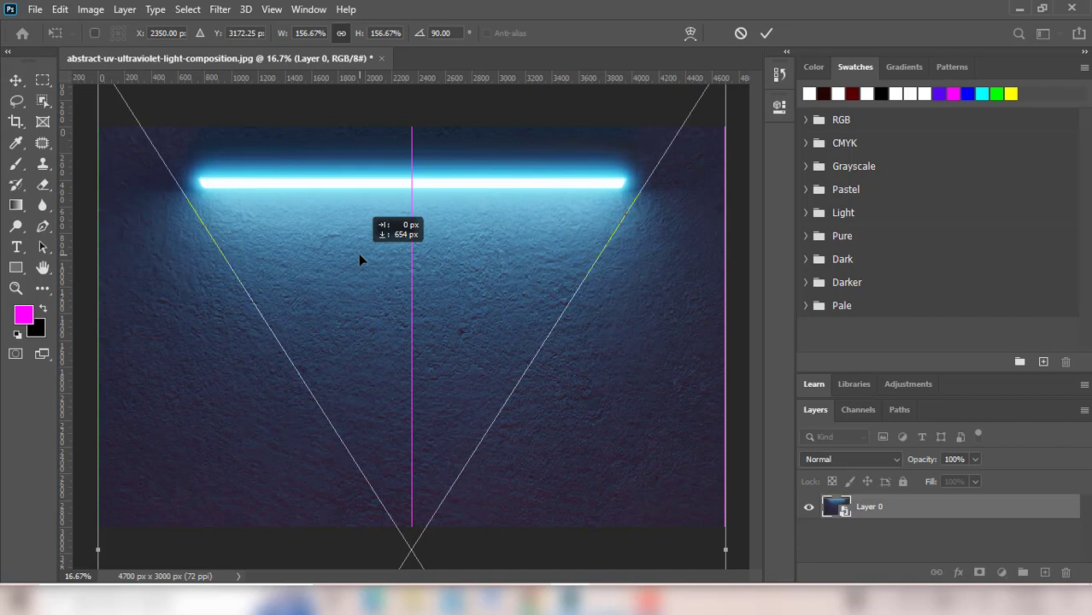
drag(359, 255, 359, 255)
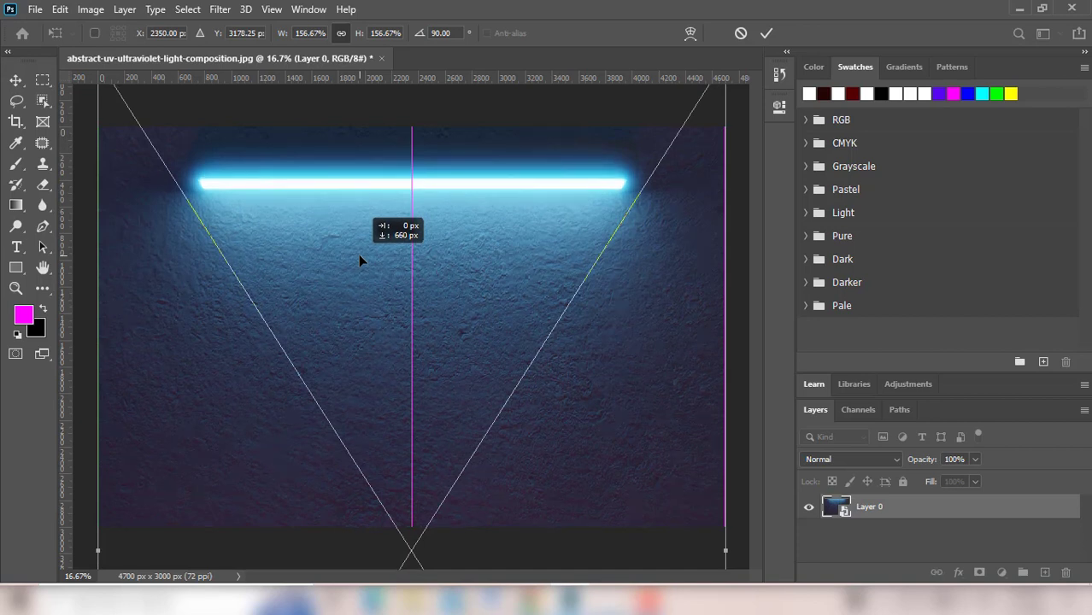
drag(358, 254, 358, 254)
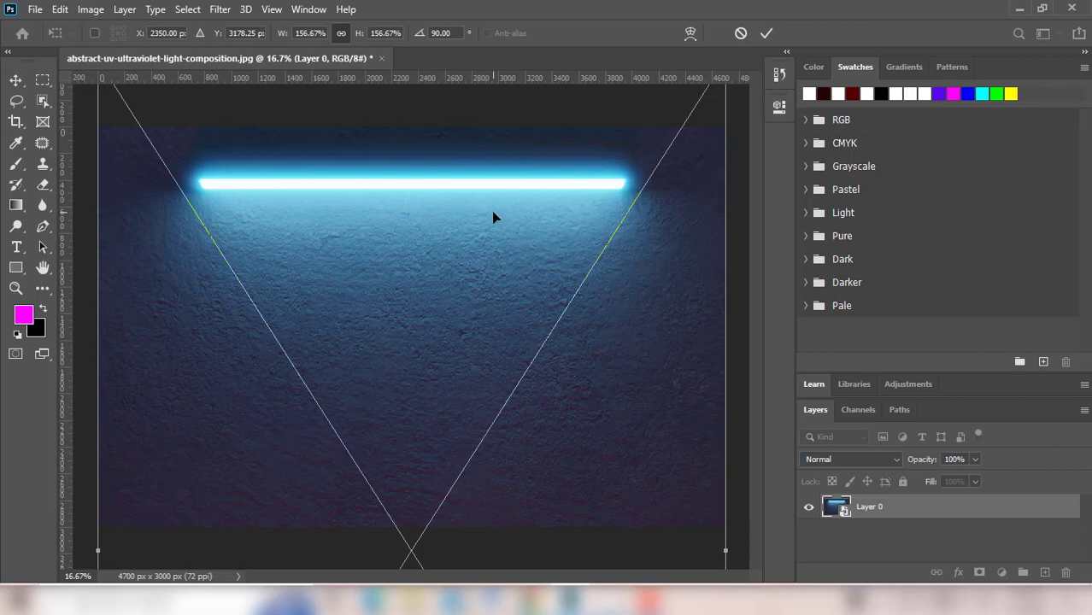
click(768, 33)
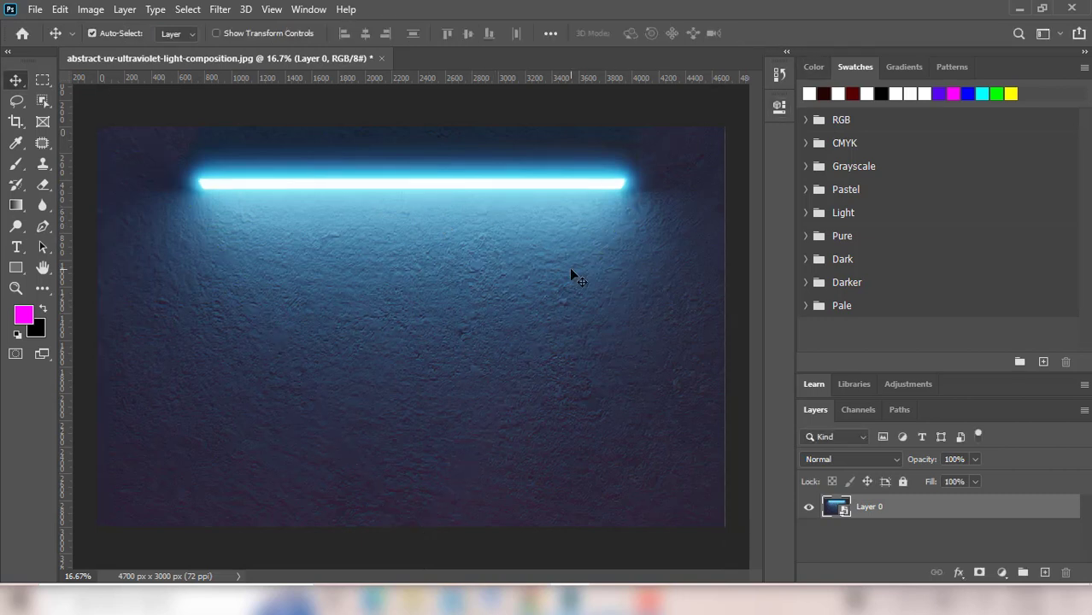
Nudge the image right and widen it slightly to cover the left edge.
key(shift+Right)
key(ctrl+t)
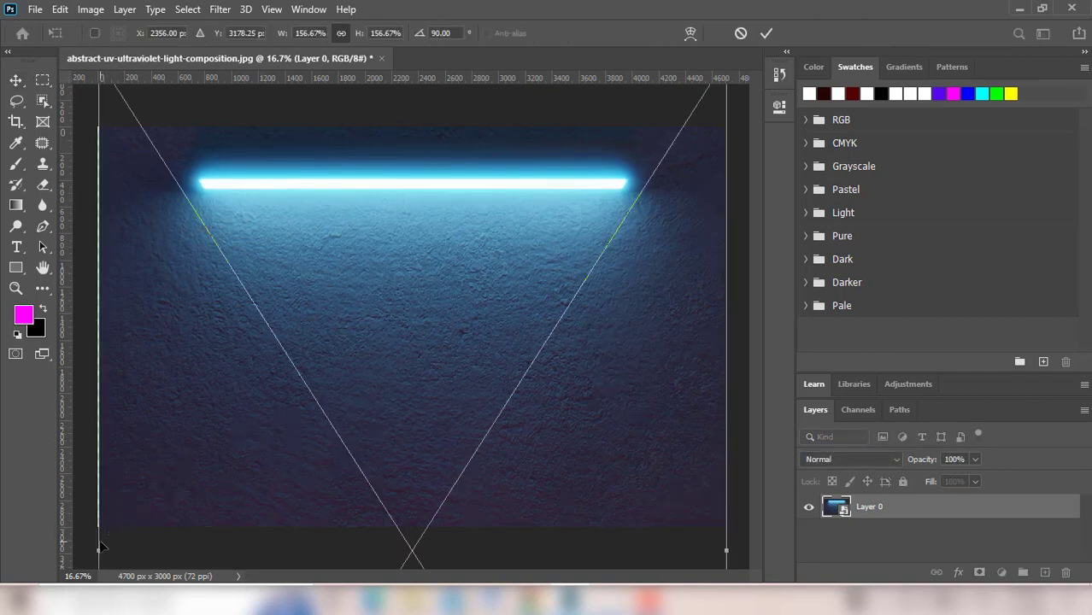
drag(94, 544, 92, 543)
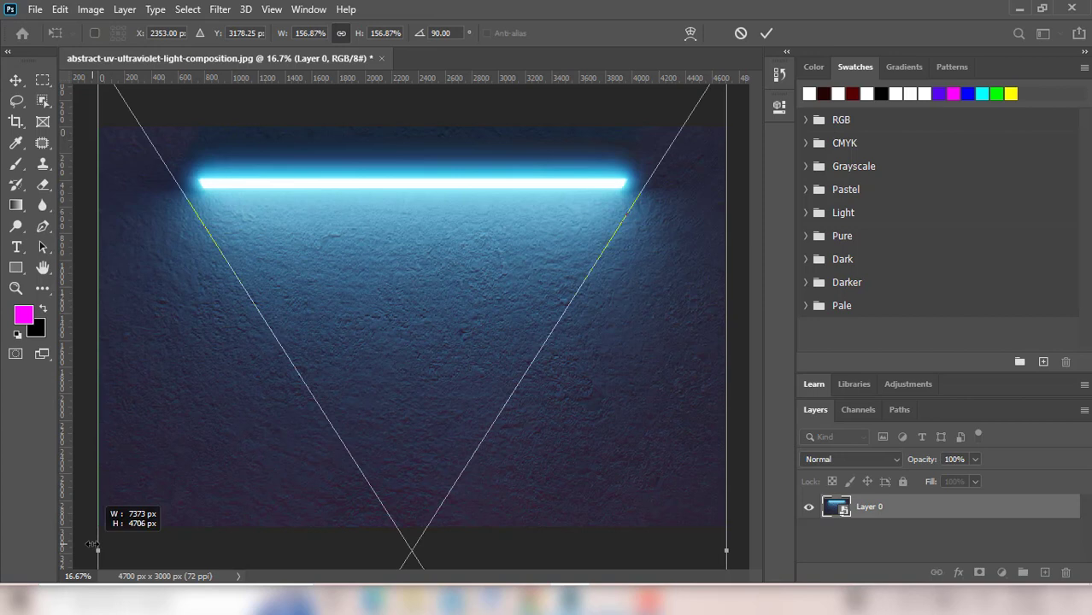
click(765, 34)
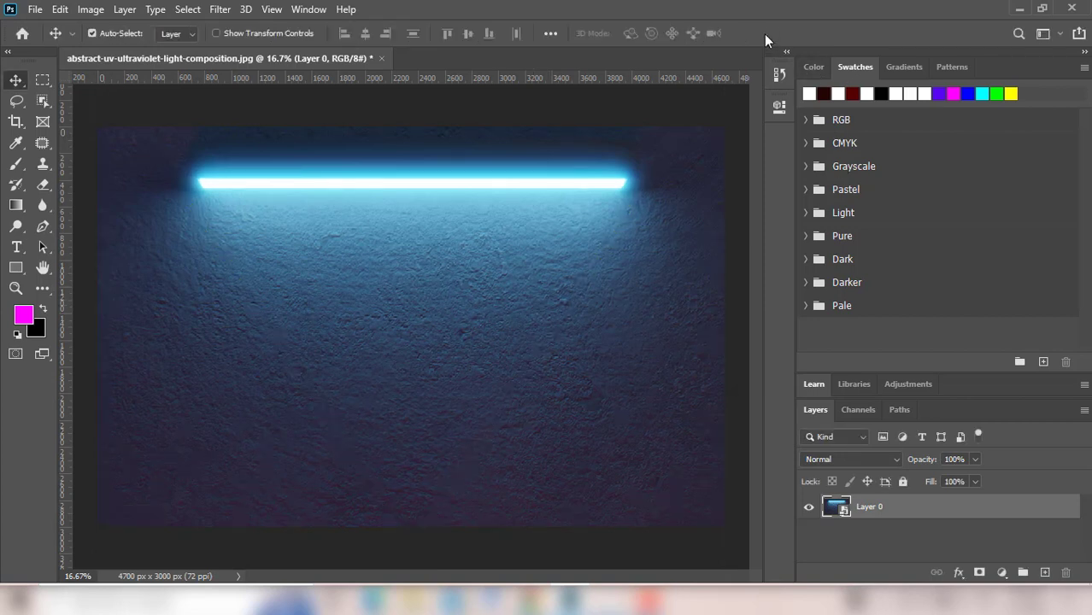
Add the horizontal text 'NEW COLLECTION 2023' below the light bar.
click(18, 248)
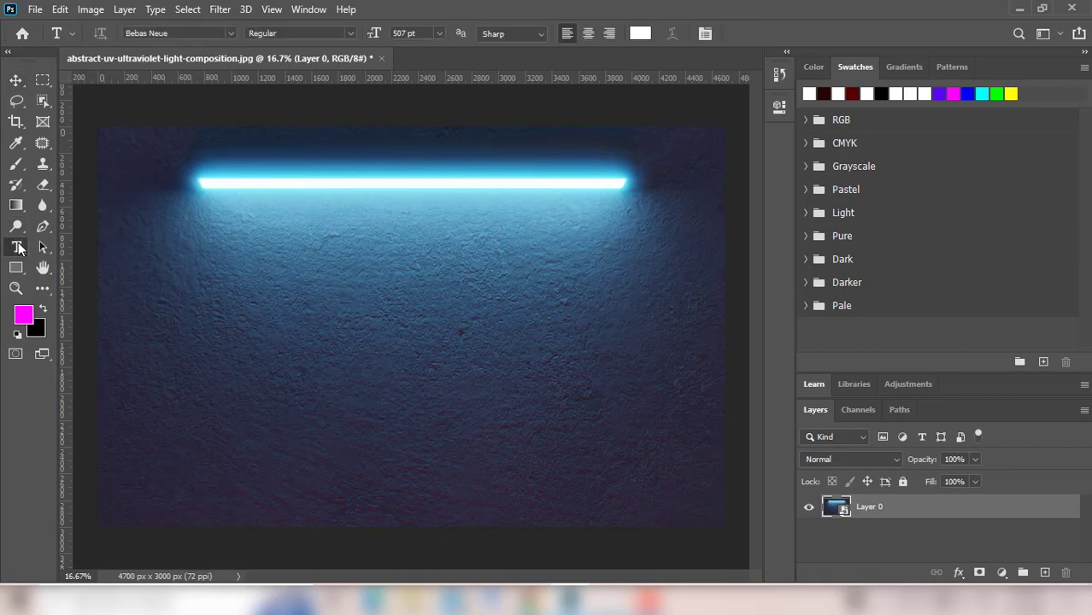
click(180, 370)
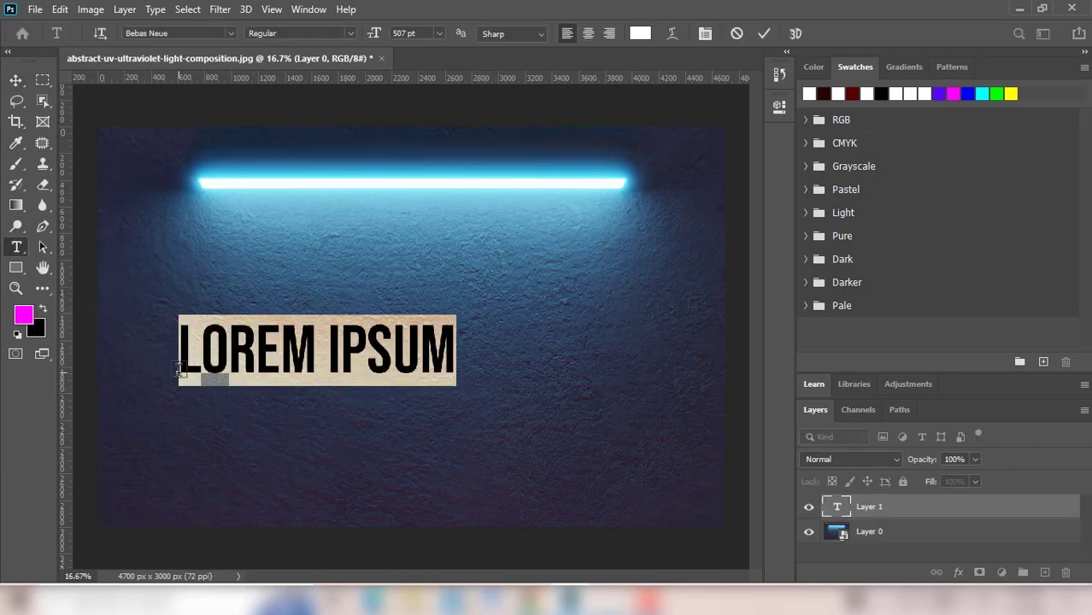
text(N)
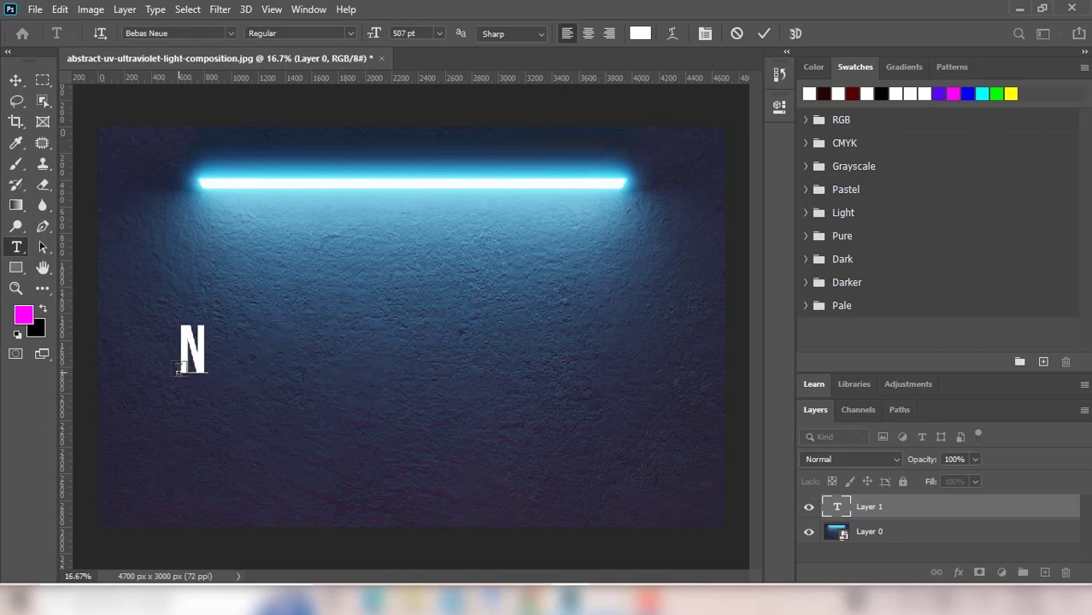
text(EW)
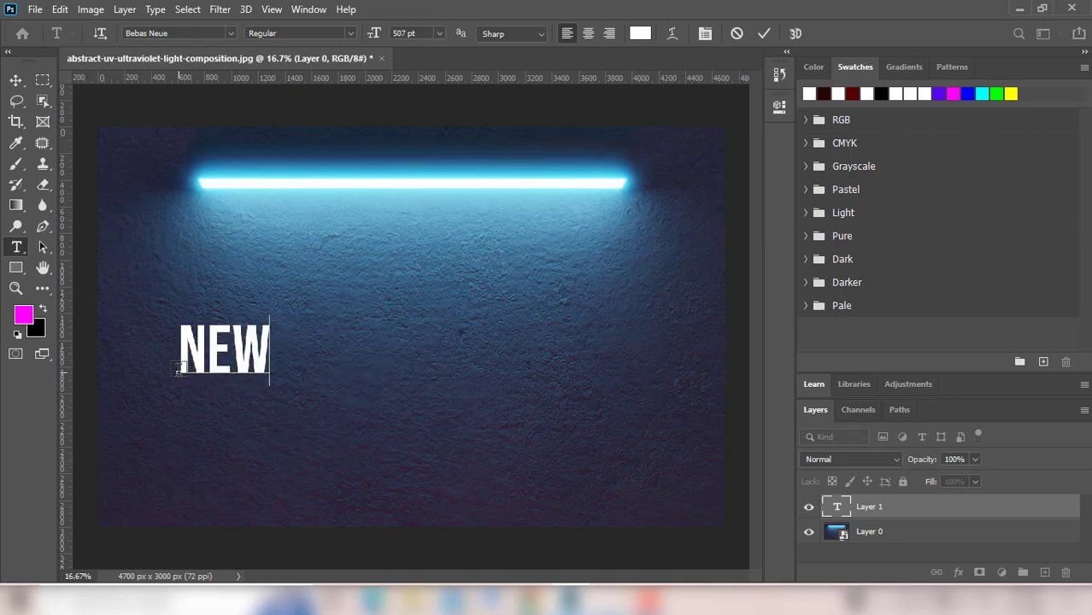
text( COLL)
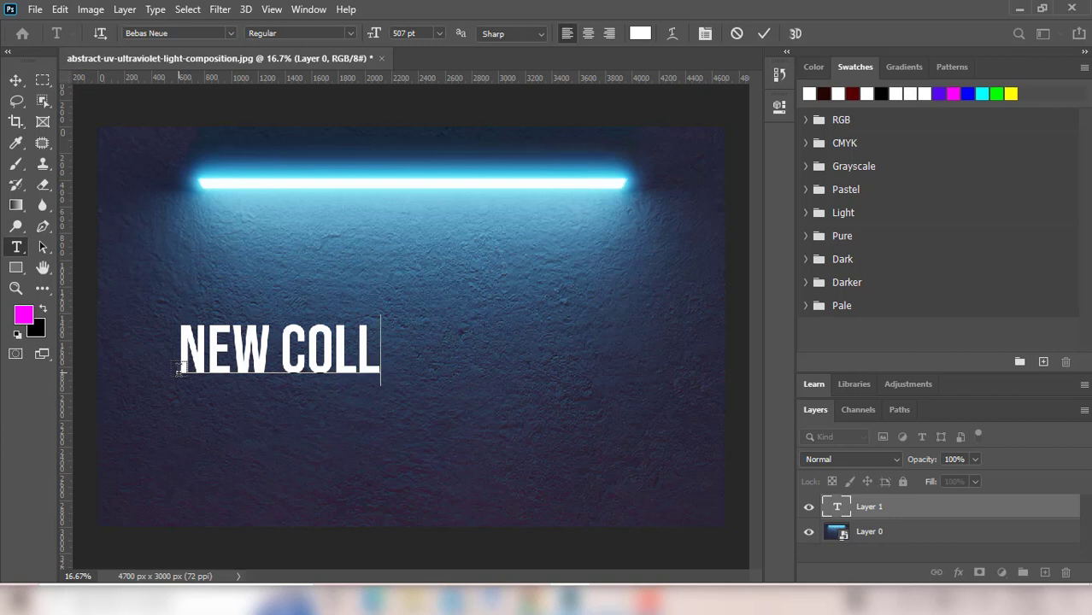
text(ECT)
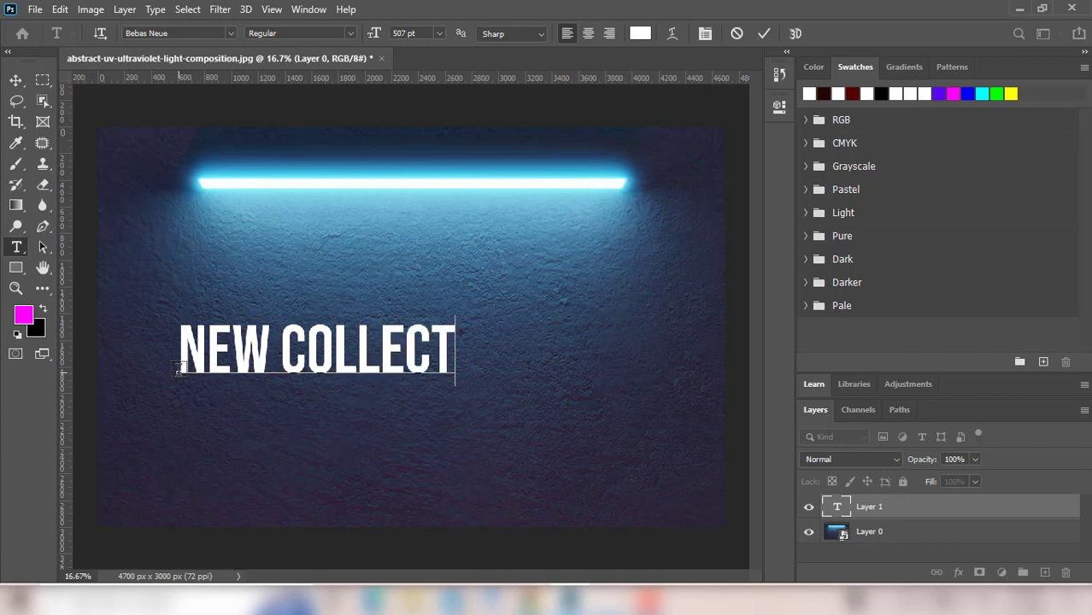
text(ION)
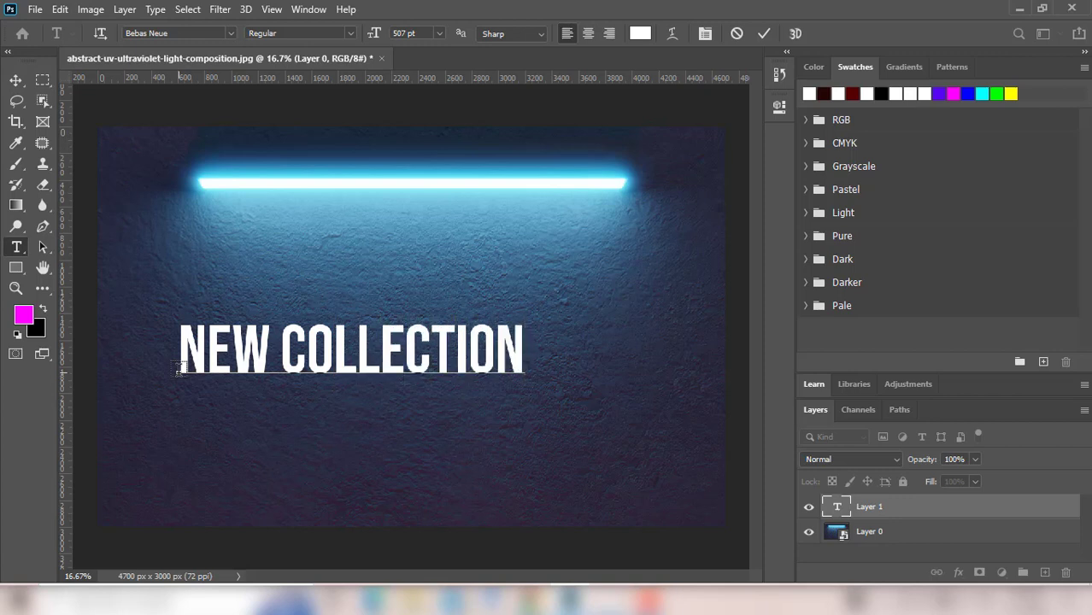
text( 20)
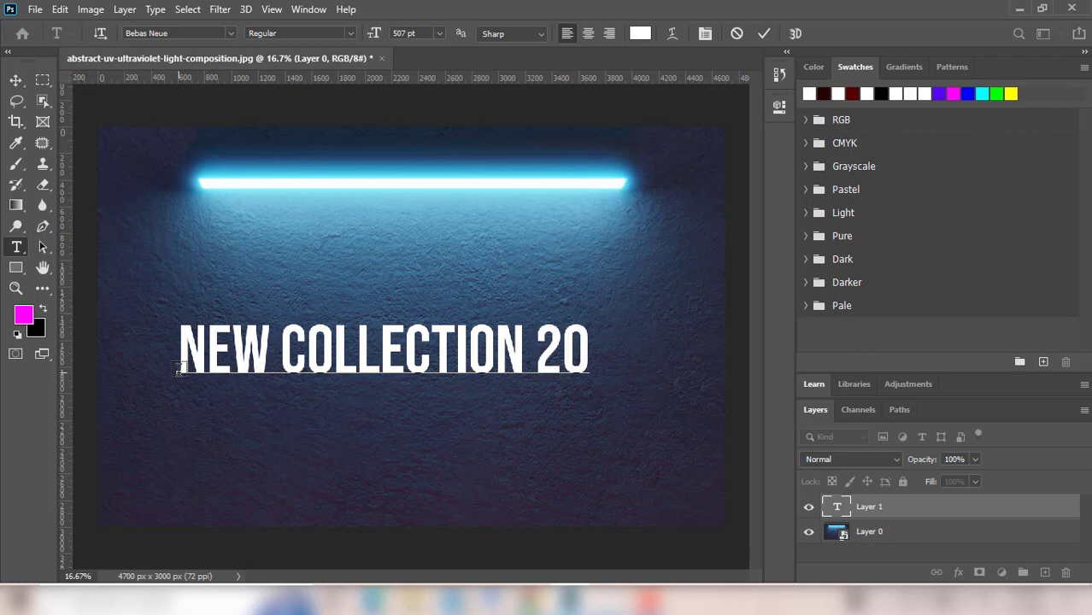
text(23)
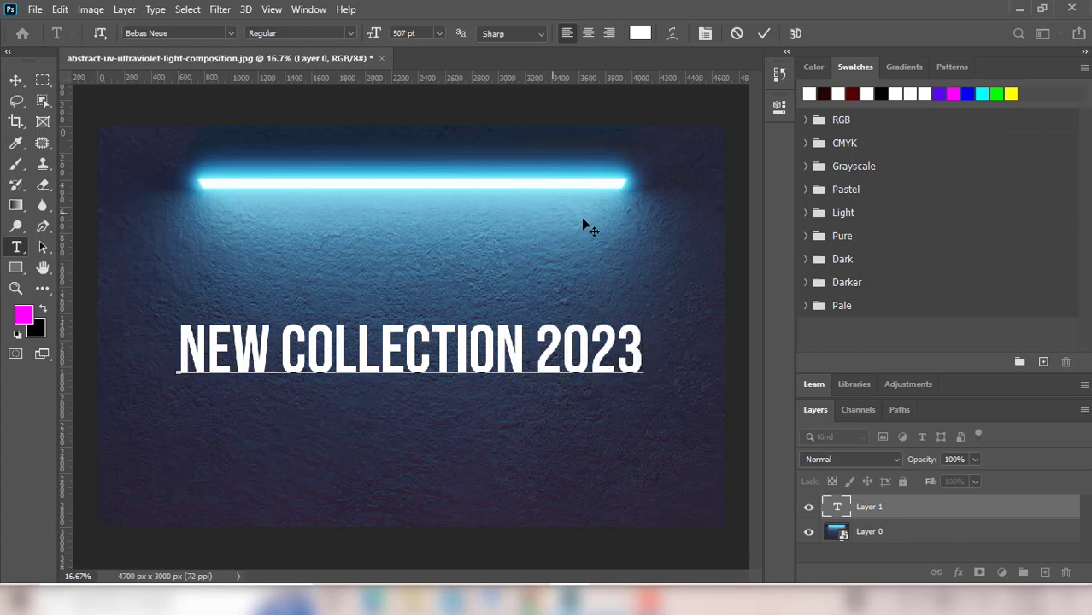
click(763, 33)
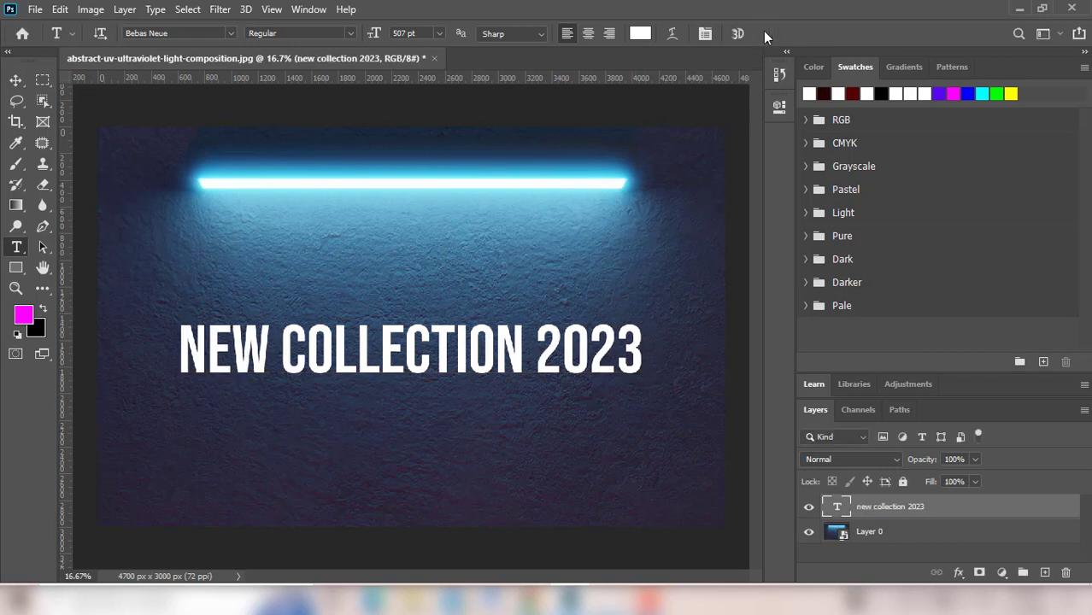
Convert the NEW COLLECTION 2023 text layer into a smart object.
right_click(966, 512)
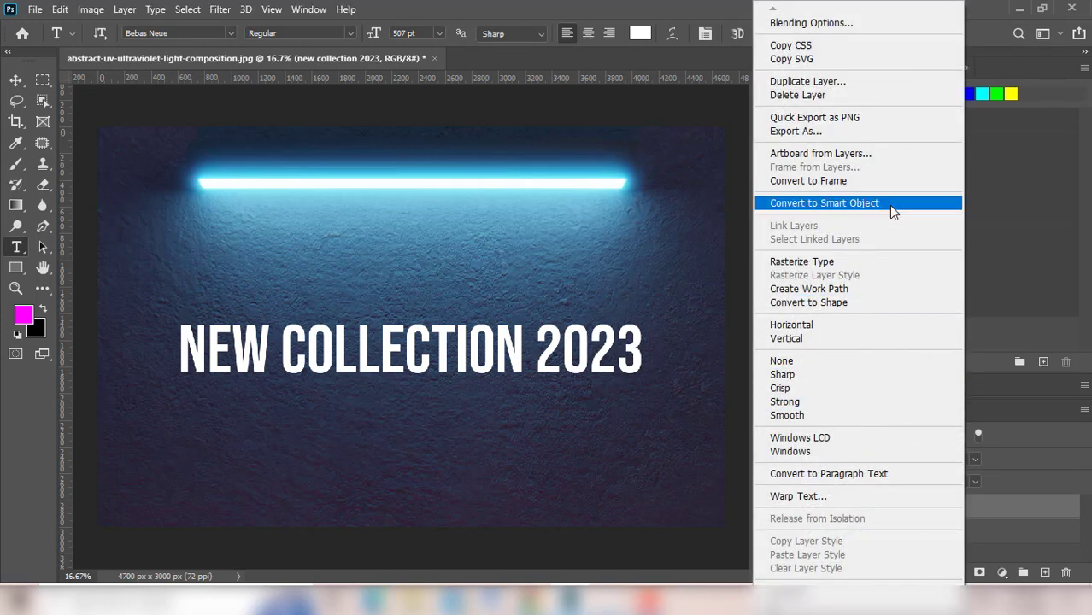
click(888, 203)
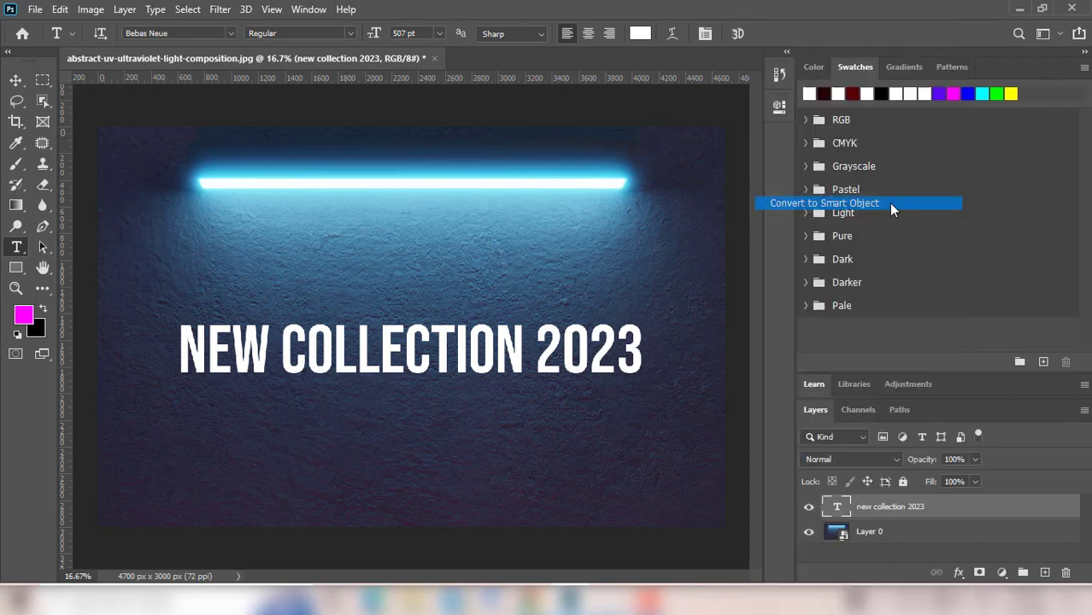
right_click(893, 512)
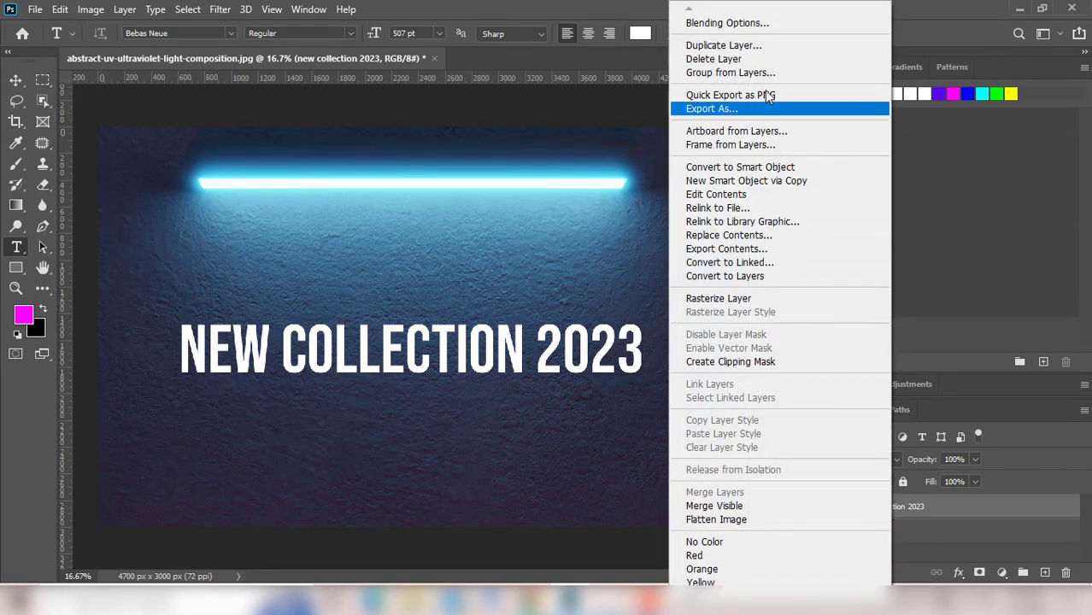
Give the headline an Inner Glow in Hard Light mode with a 7 px size.
click(765, 23)
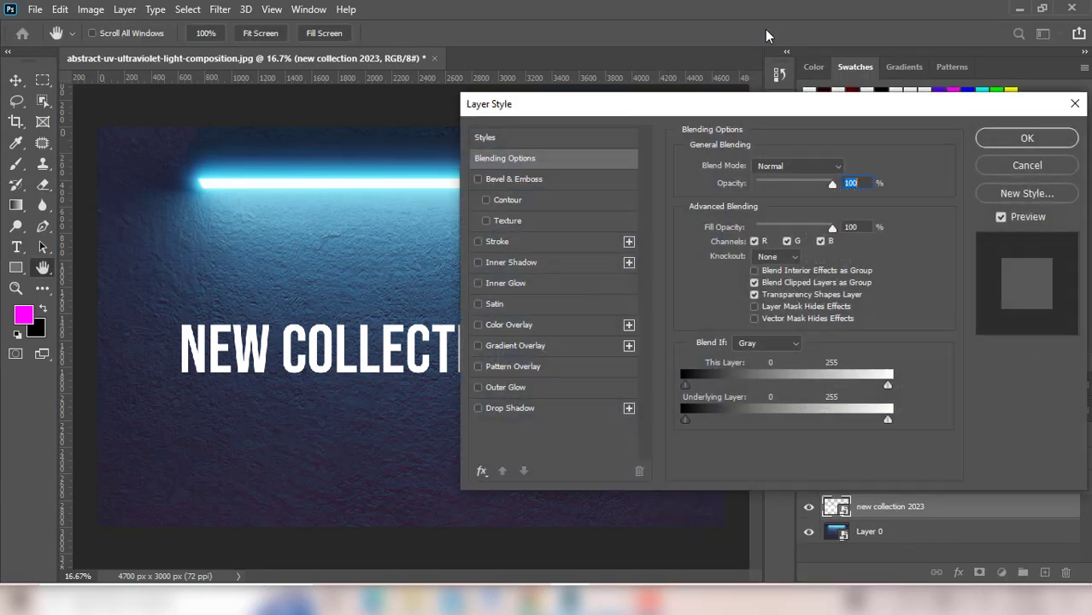
click(495, 283)
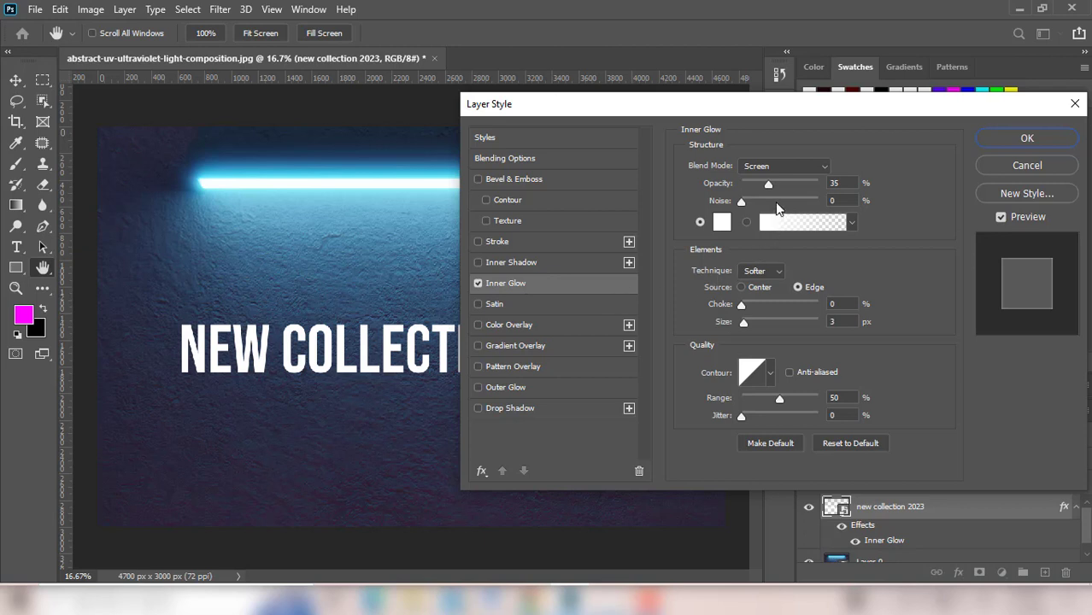
click(792, 166)
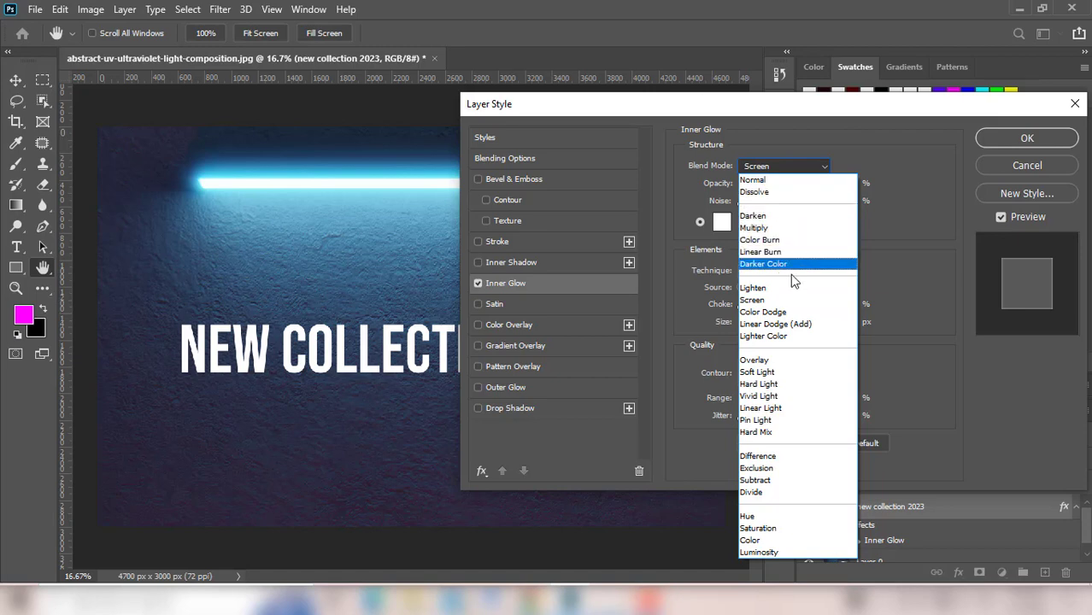
click(791, 383)
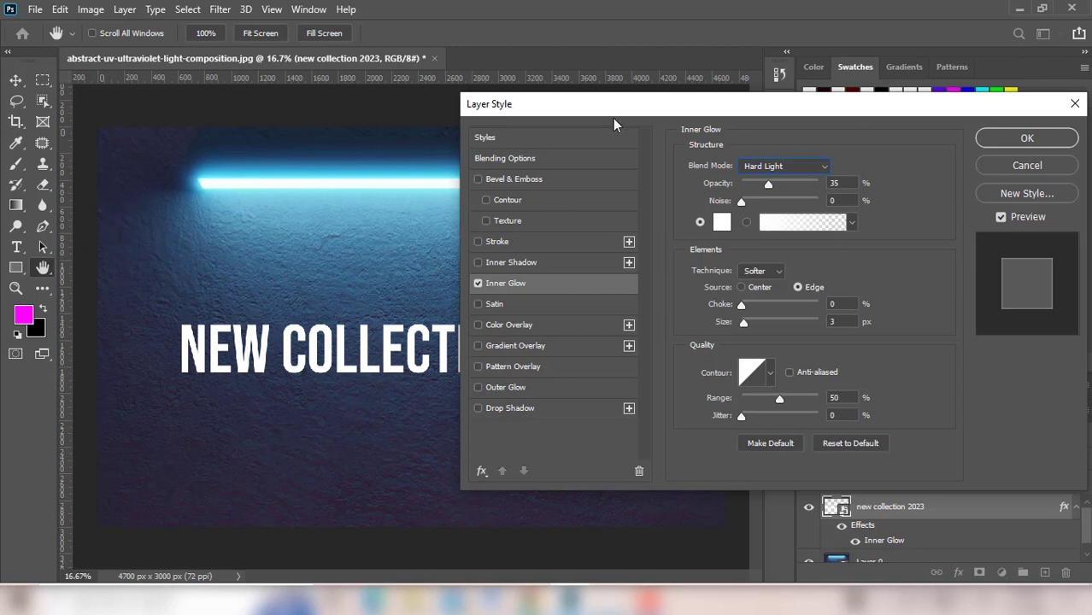
drag(578, 104, 694, 114)
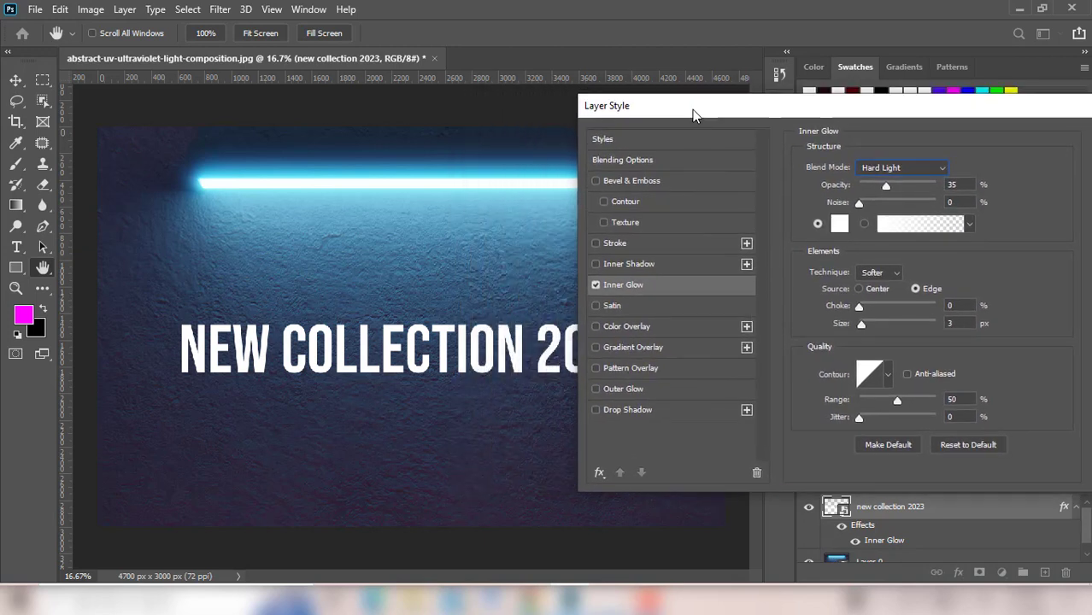
drag(956, 323, 929, 323)
text(7)
Bow the inner glow contour curve upward with a midpoint at output 62.
click(871, 373)
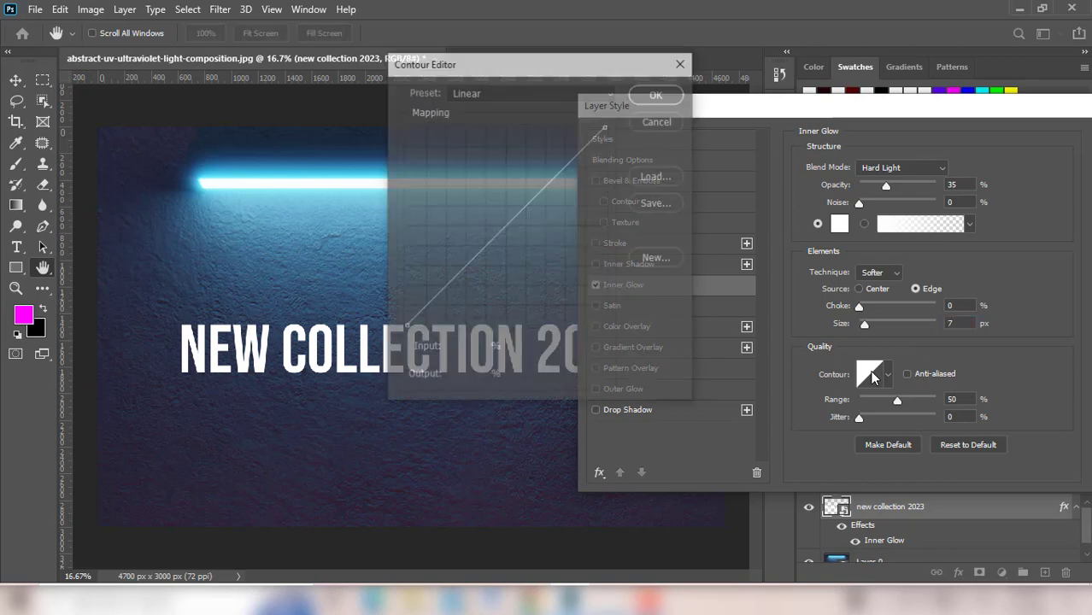
click(504, 224)
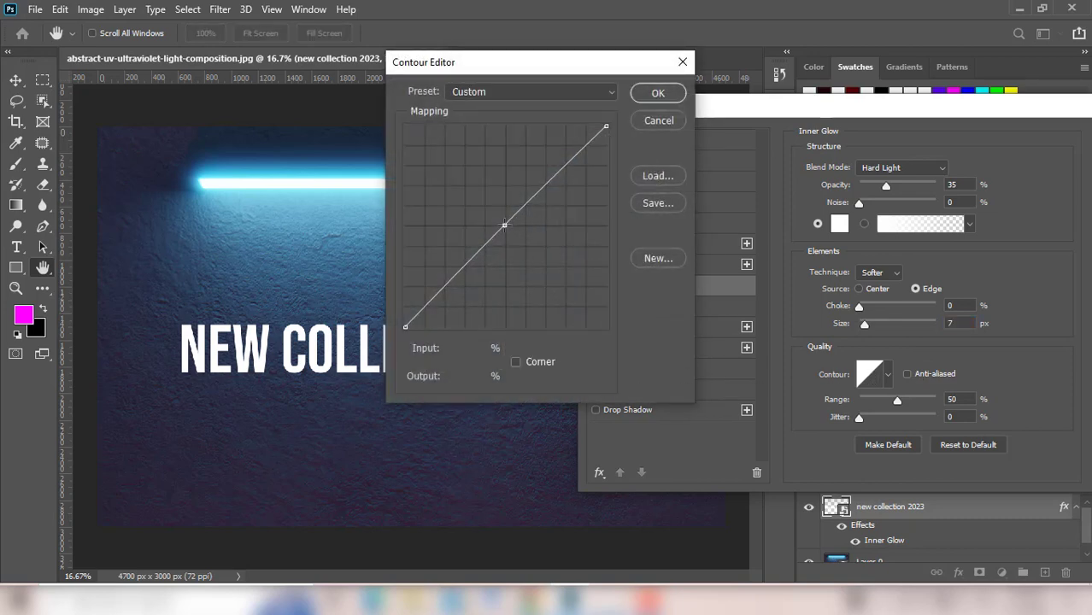
drag(504, 225, 495, 217)
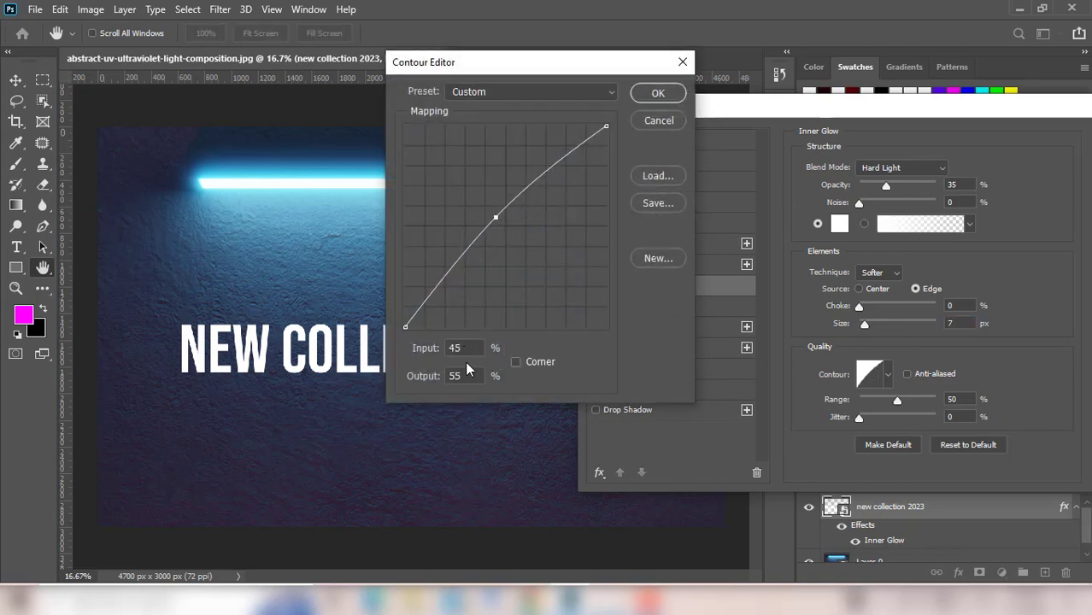
click(444, 376)
text(62)
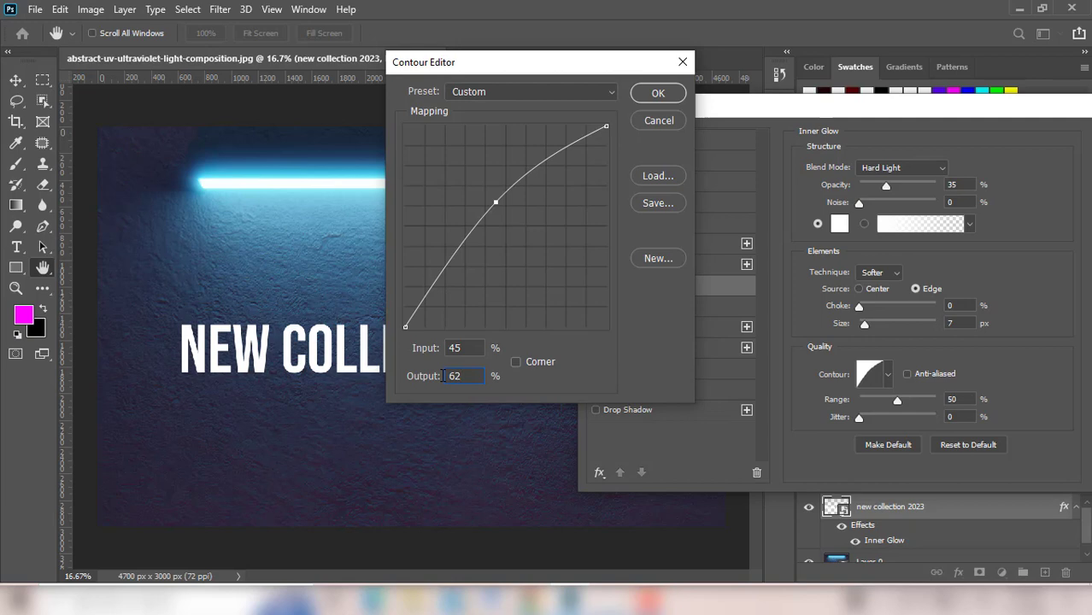
click(661, 93)
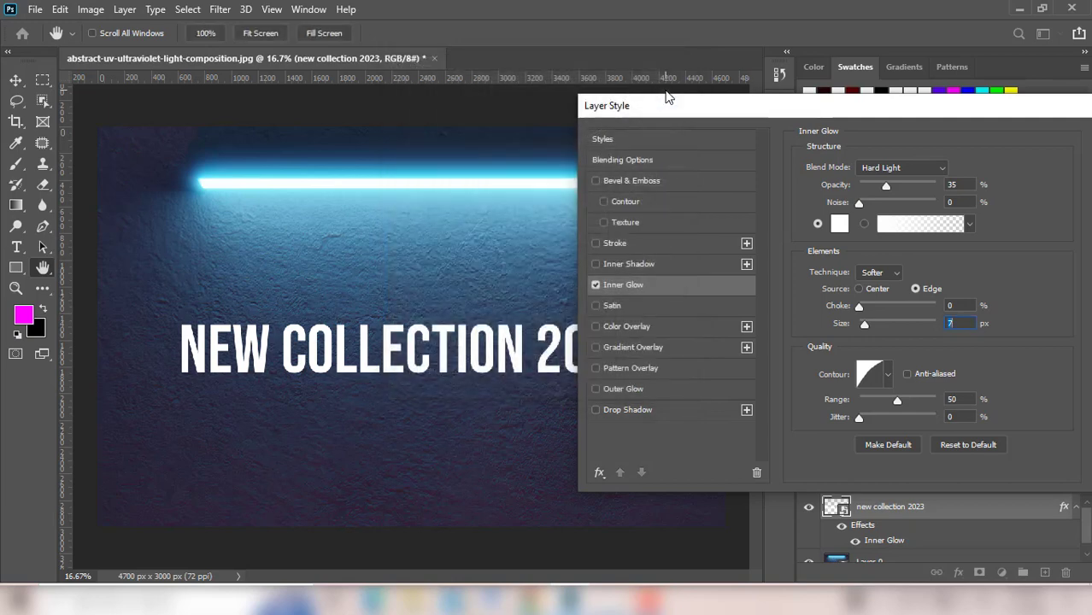
Set the inner glow colour to the cyan sampled from the light bar.
click(839, 224)
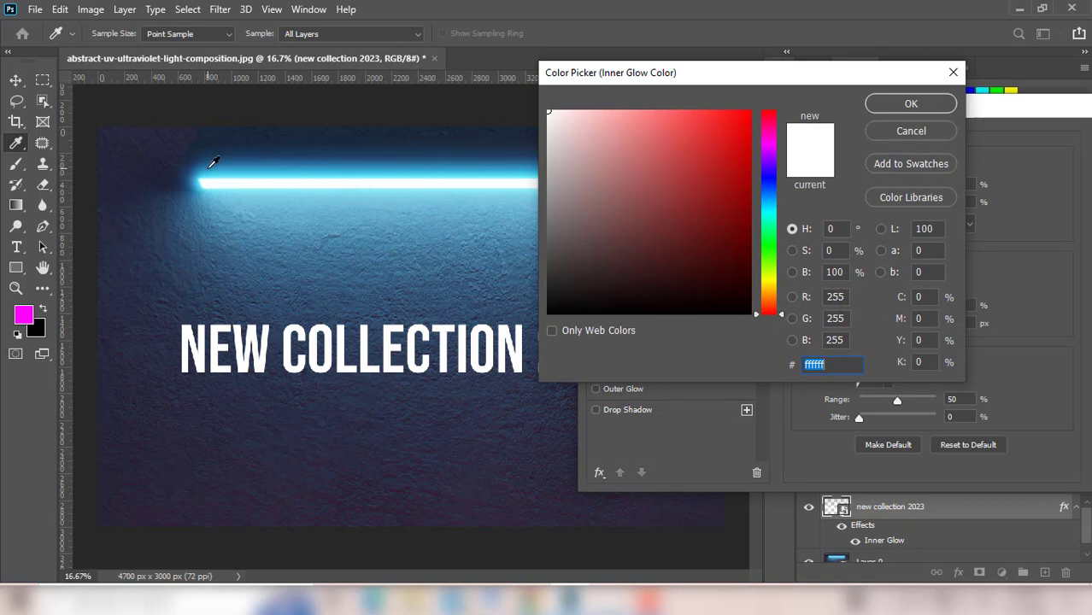
click(202, 173)
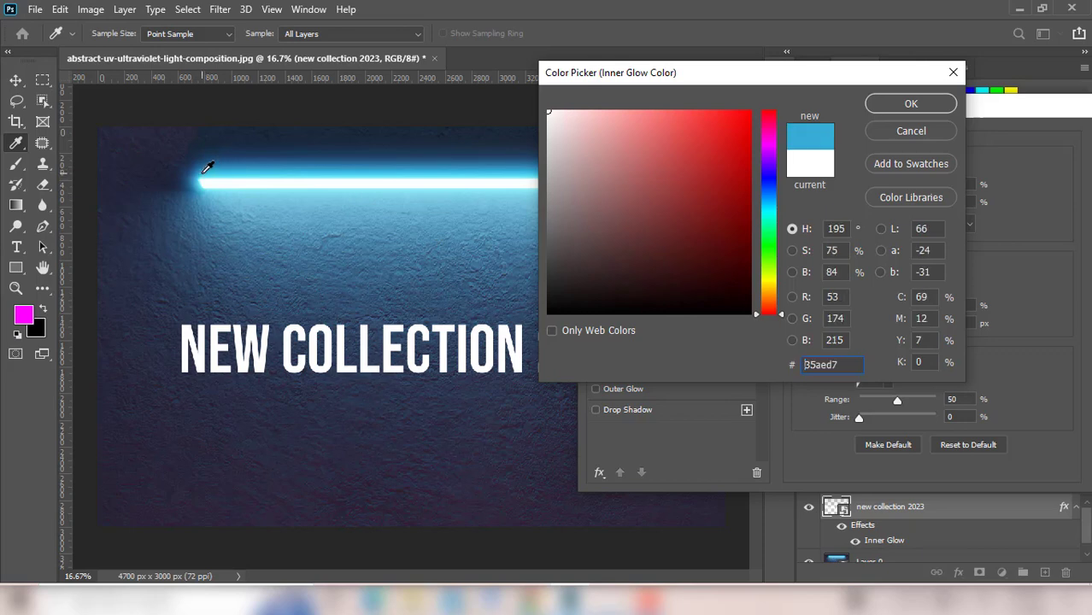
click(911, 104)
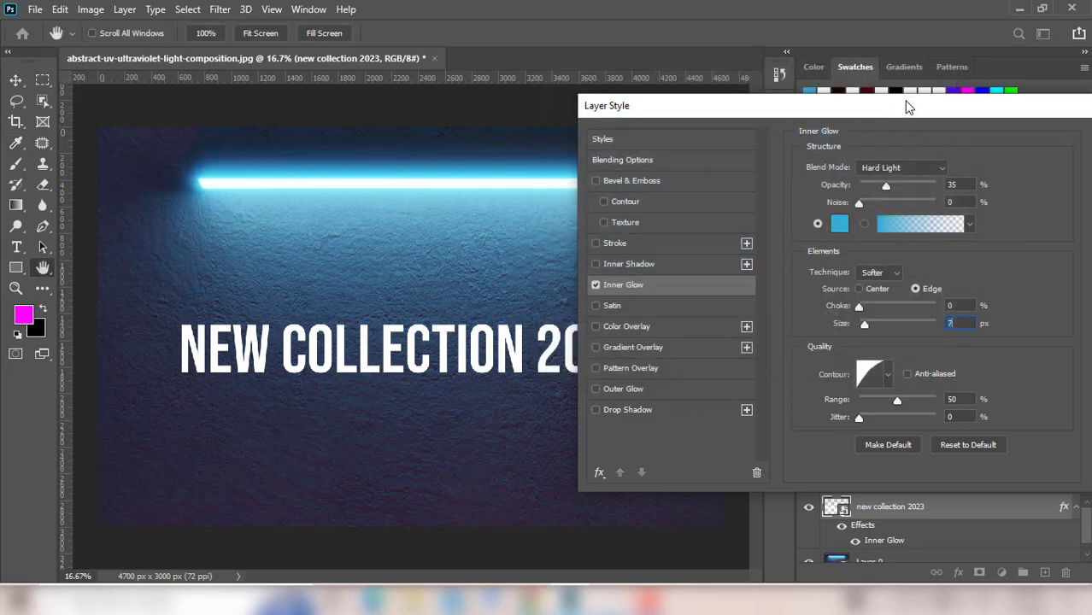
Add an Outer Glow in Linear Dodge (Add) mode with 80% opacity and 35 px size.
click(608, 391)
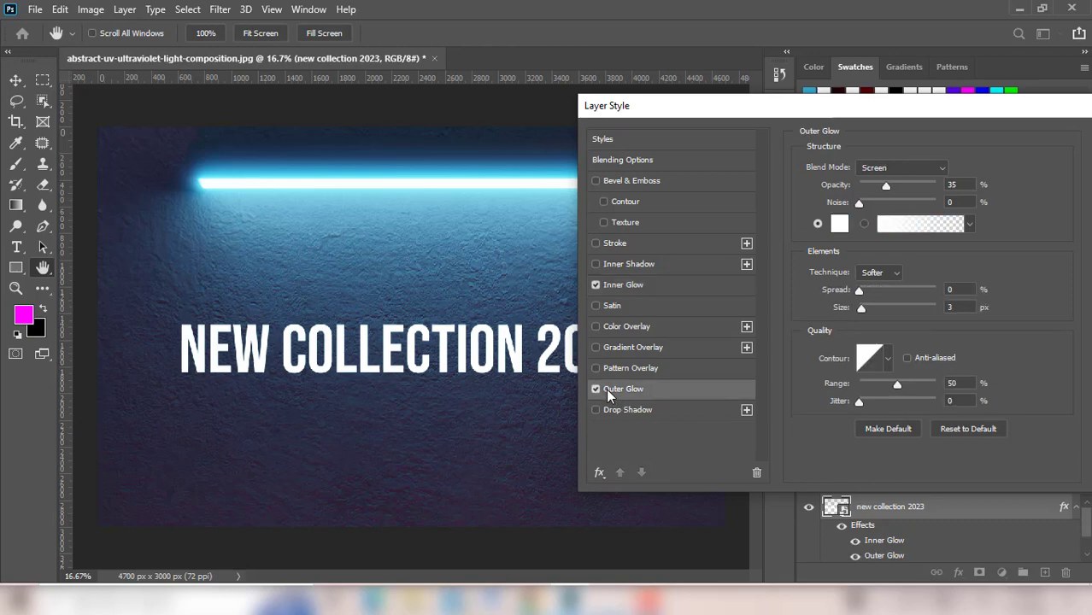
click(897, 169)
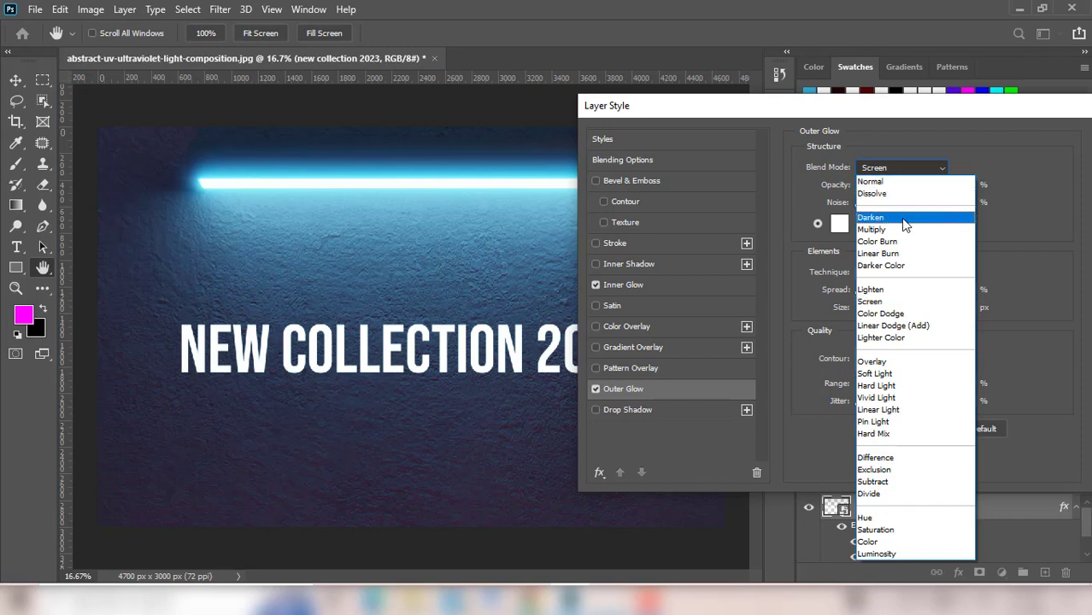
click(943, 328)
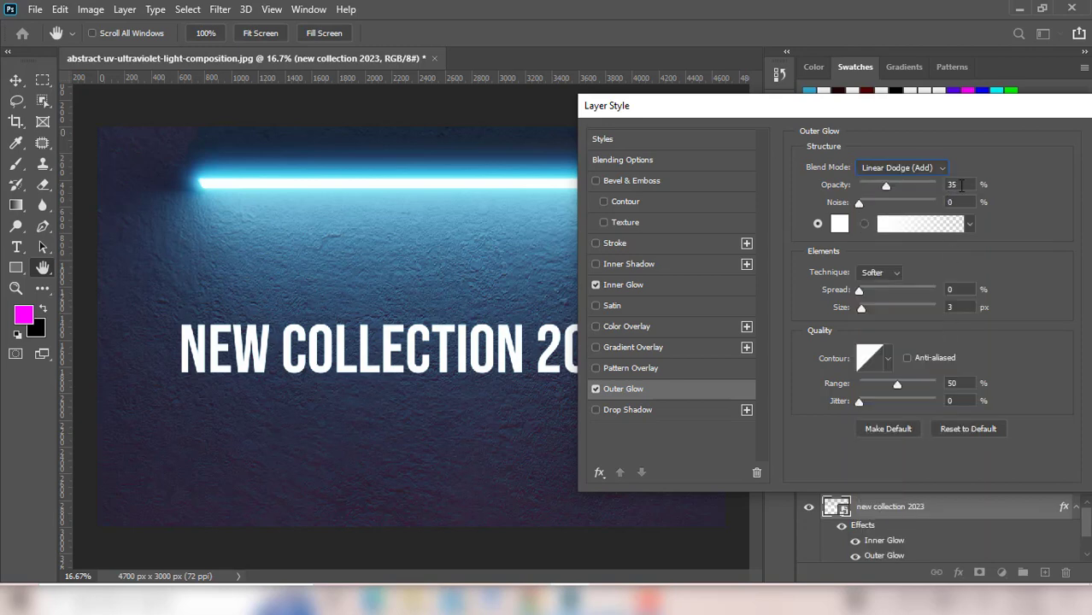
drag(961, 184, 938, 185)
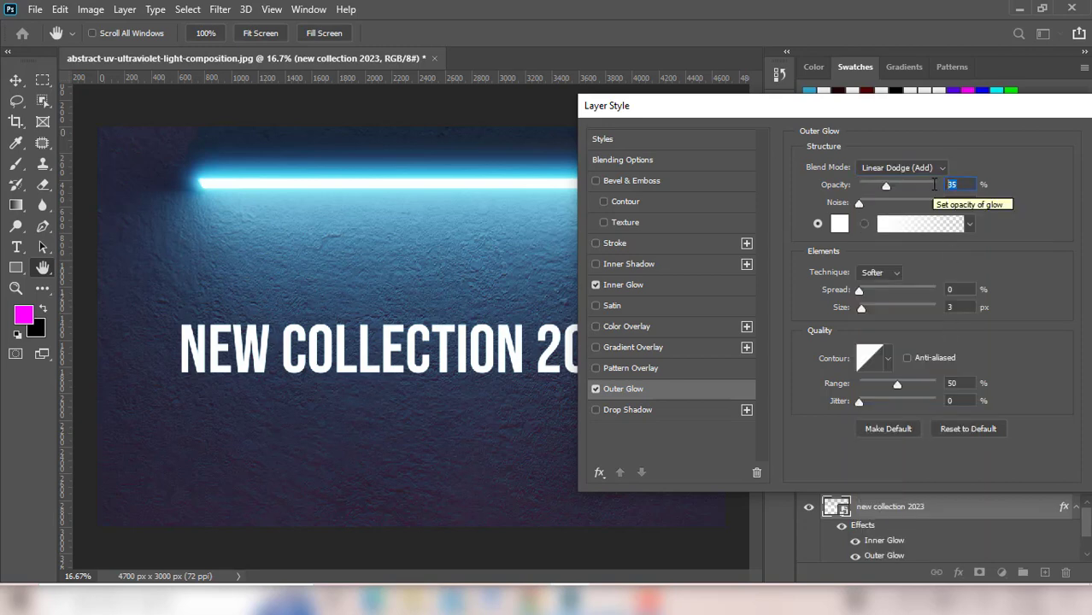
text(80)
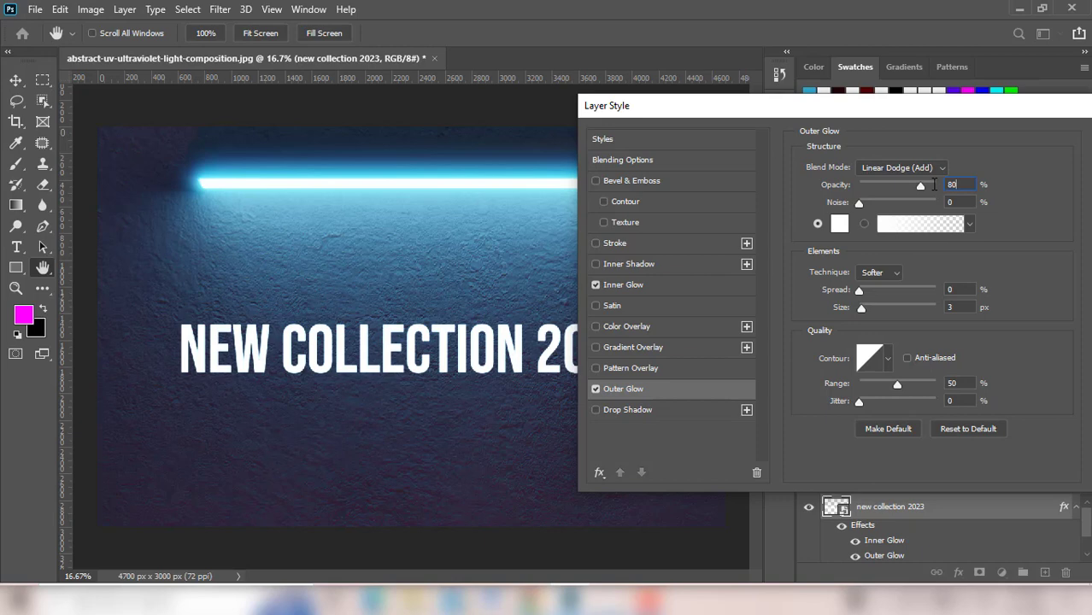
drag(956, 308, 935, 307)
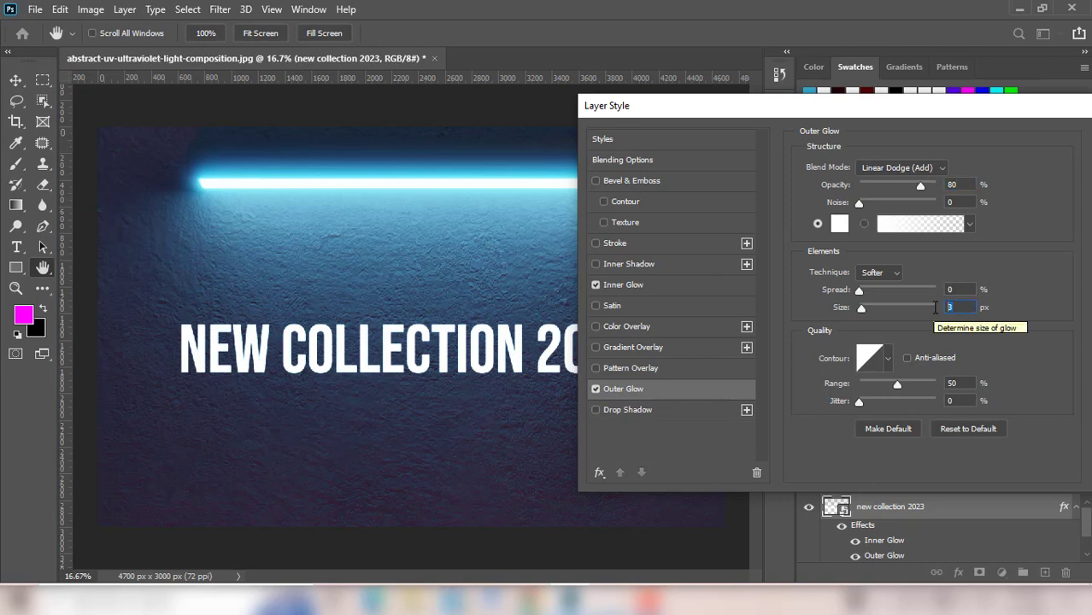
text(35)
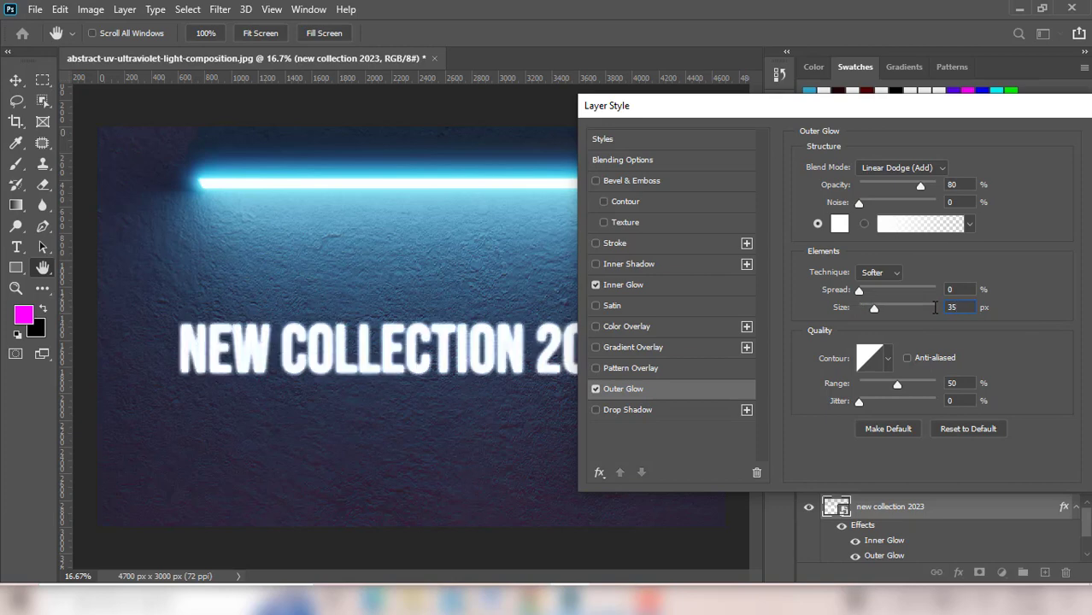
Reshape the outer glow contour with a point at input 64, output 94.
click(866, 362)
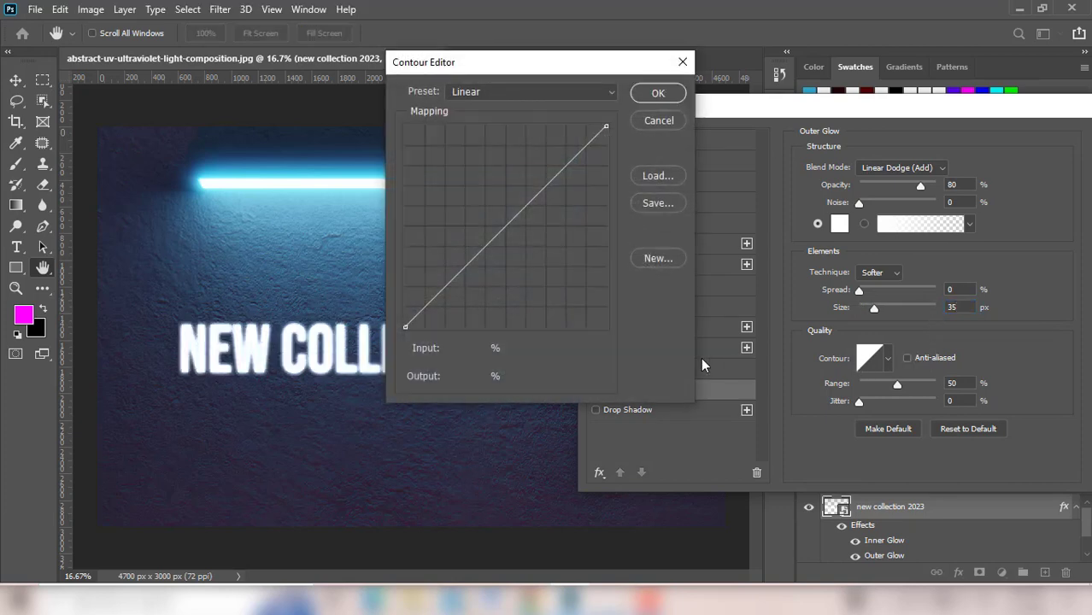
drag(479, 249, 472, 243)
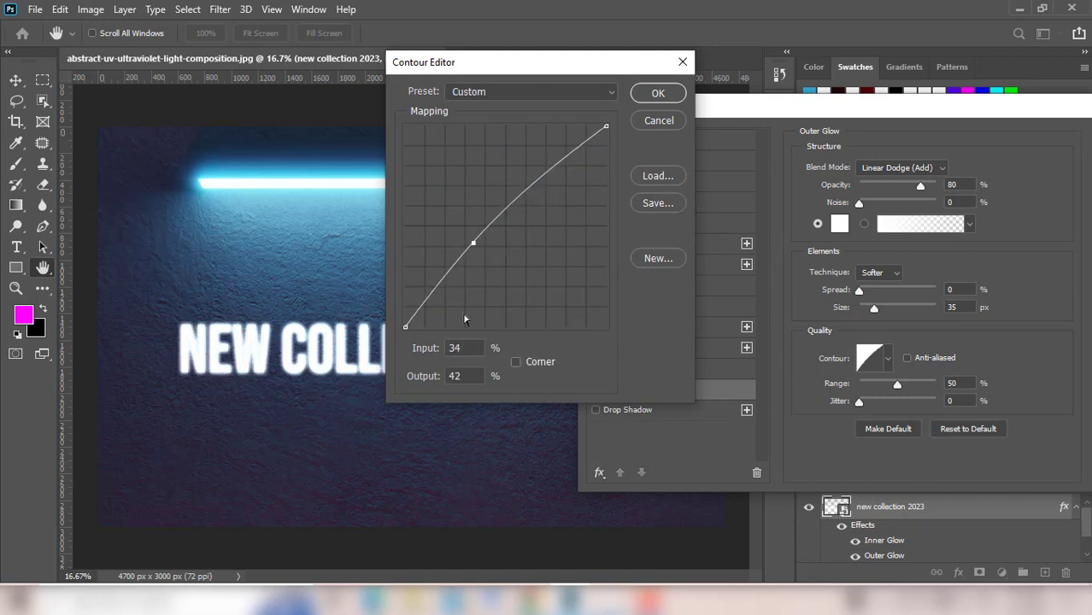
double_click(456, 347)
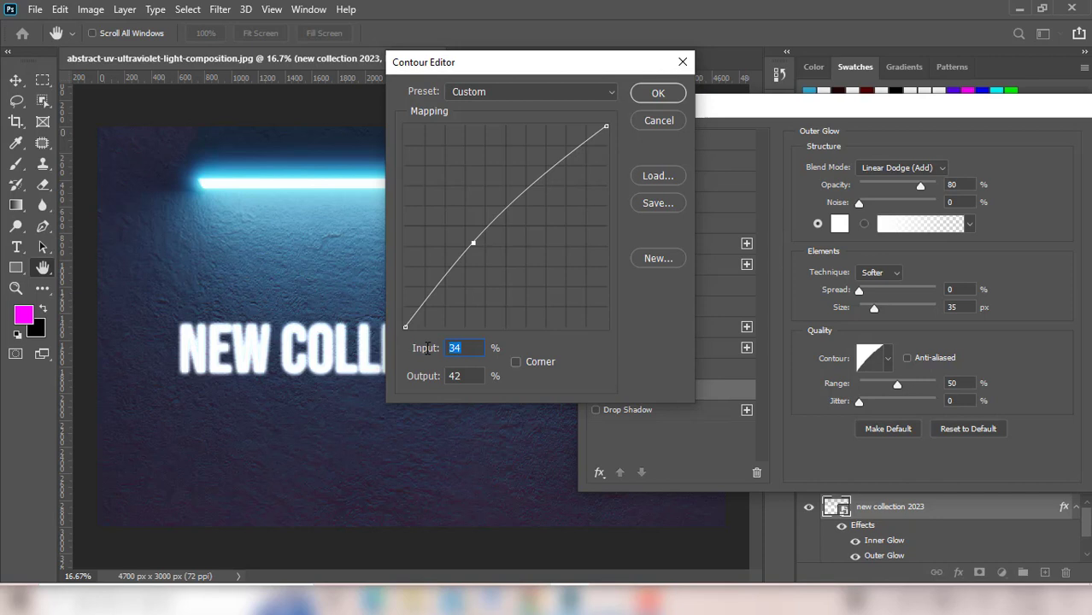
text(64)
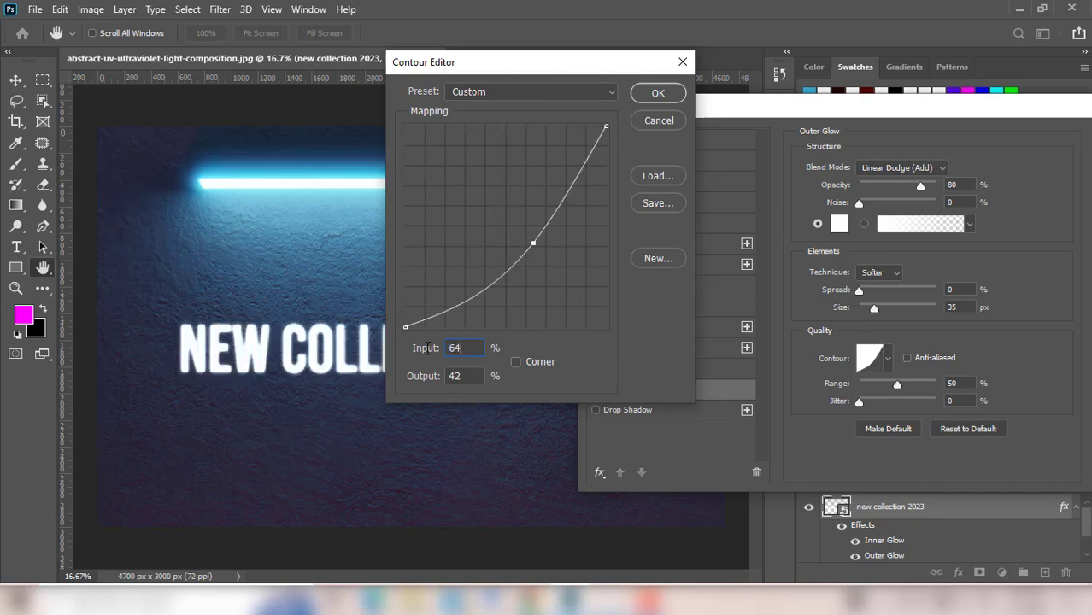
key(Tab)
text(9)
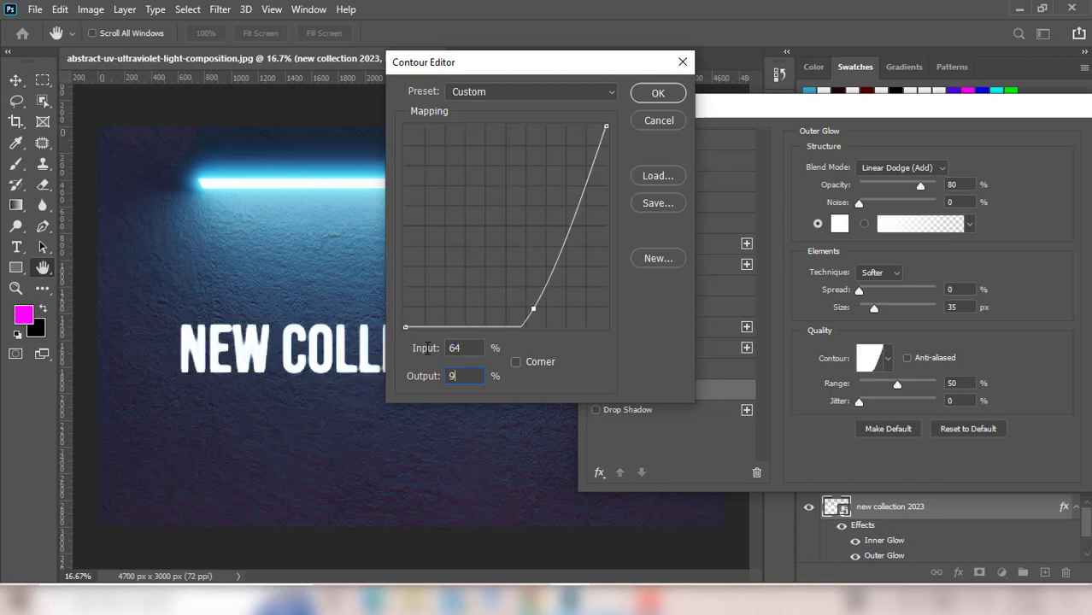
text(4)
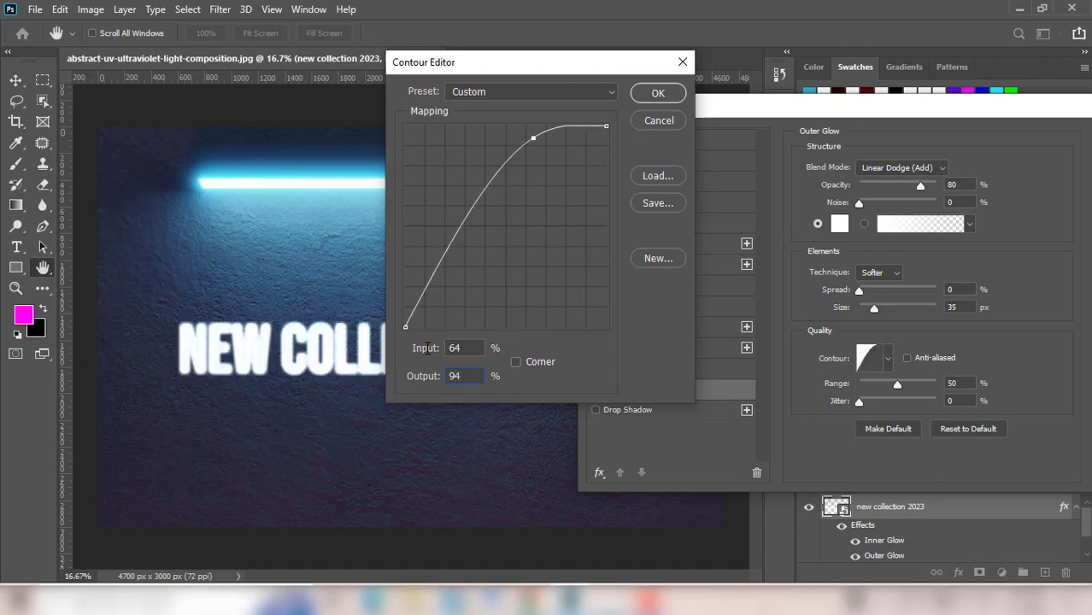
click(658, 93)
Tint the outer glow with light blue sampled from the neon bar and apply the style.
click(839, 226)
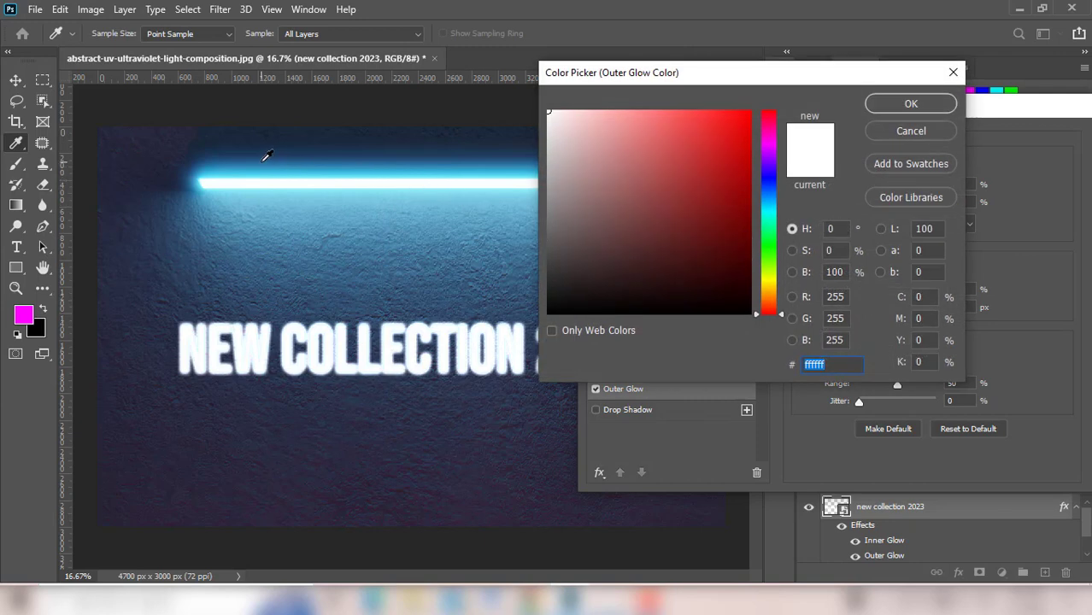
click(205, 173)
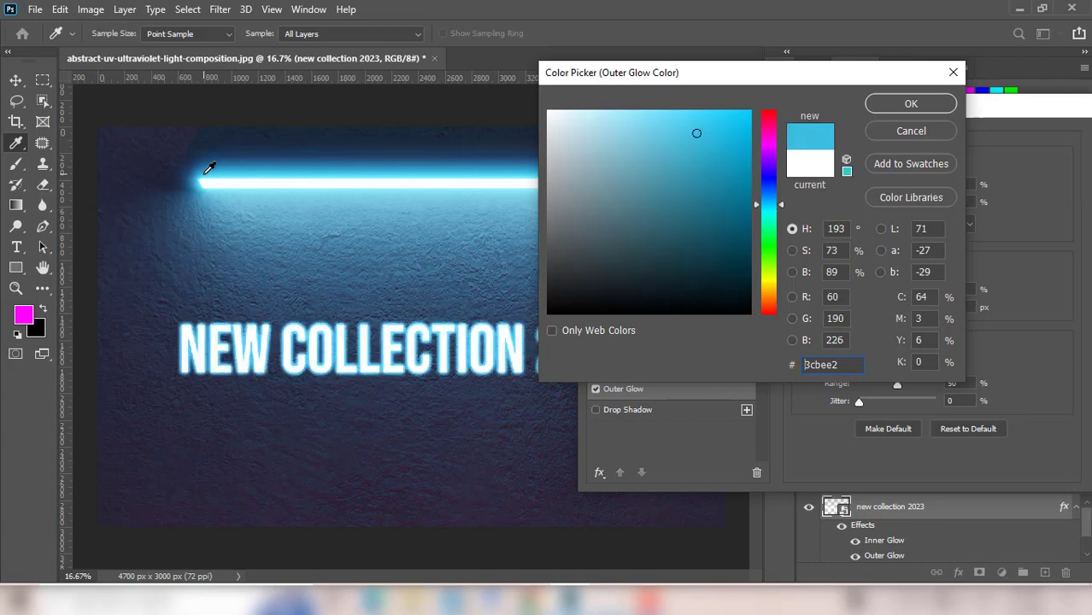
click(916, 105)
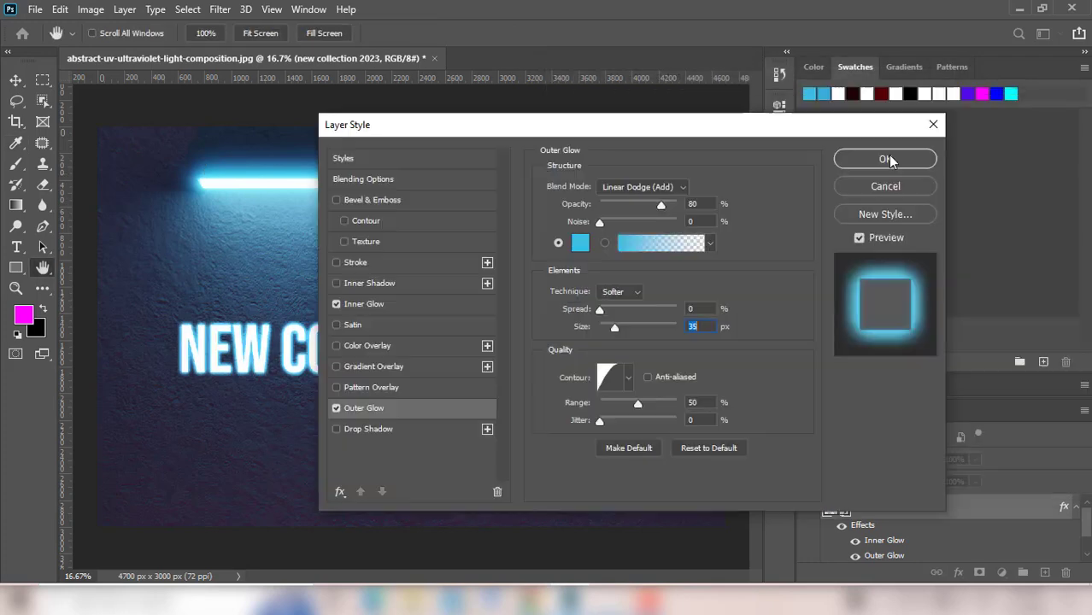
click(887, 158)
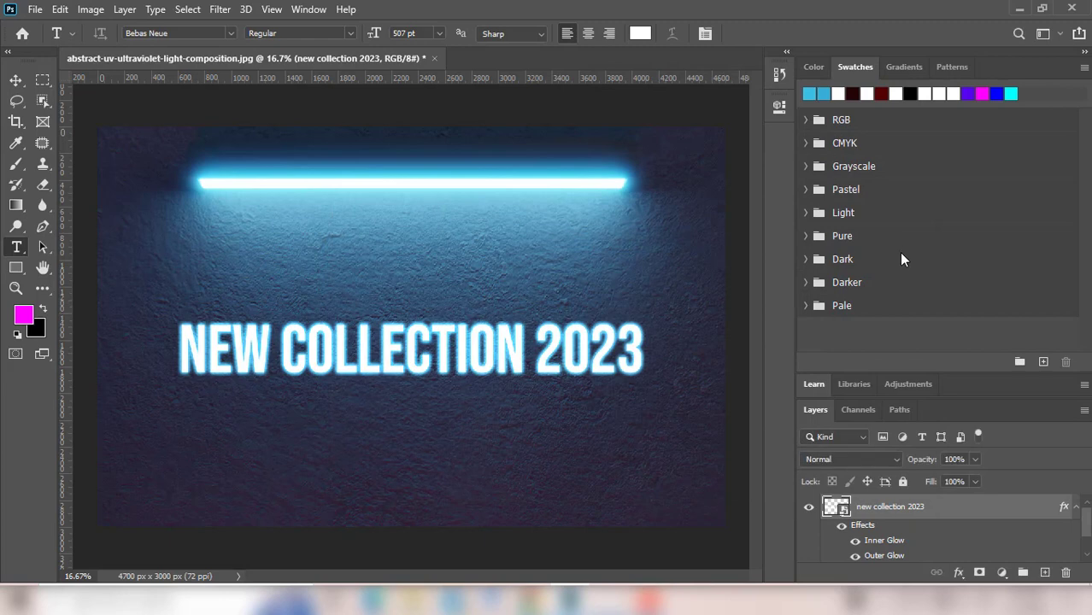
Duplicate the text layer and place the copy beneath the original.
click(1075, 507)
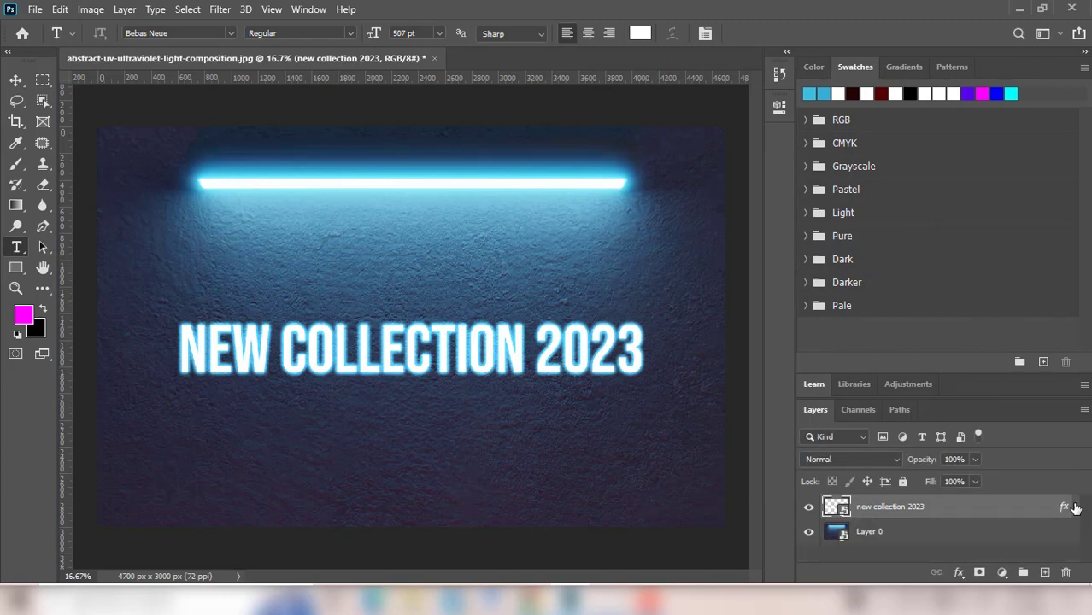
key(ctrl+j)
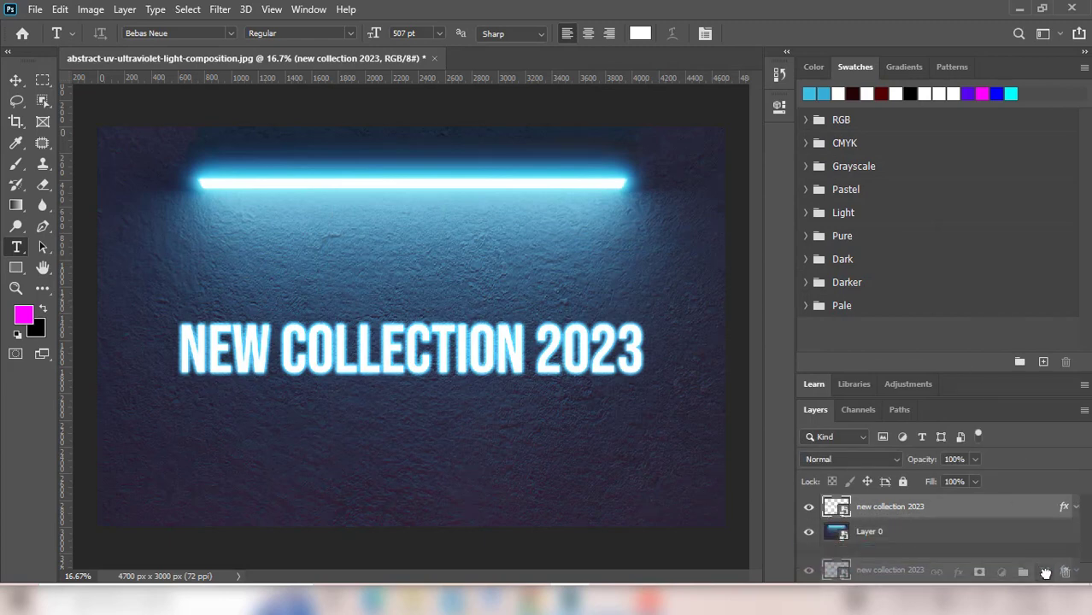
drag(916, 510, 915, 533)
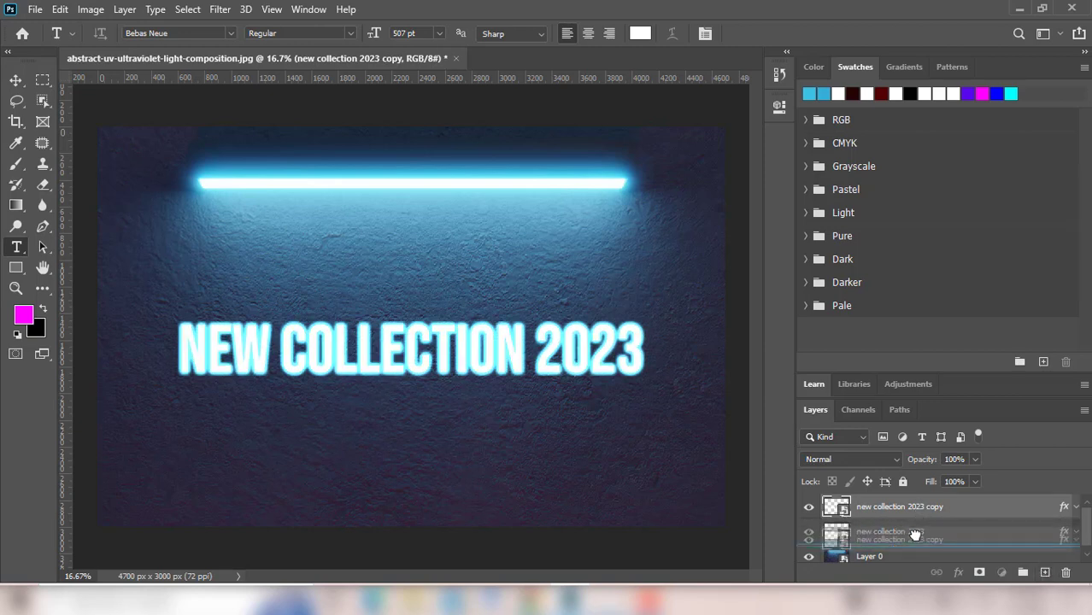
right_click(915, 533)
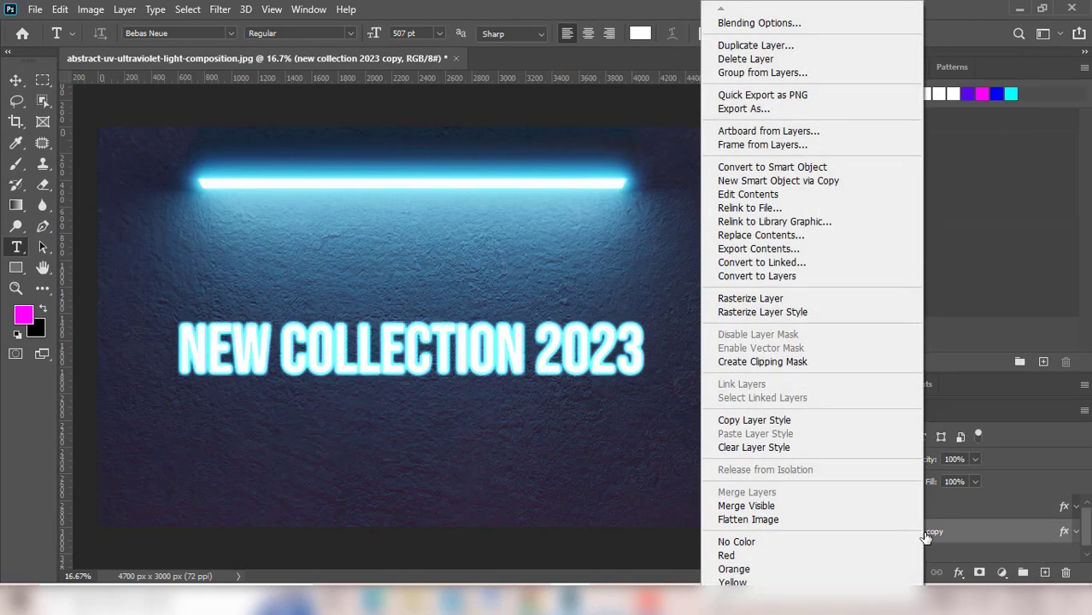
click(798, 24)
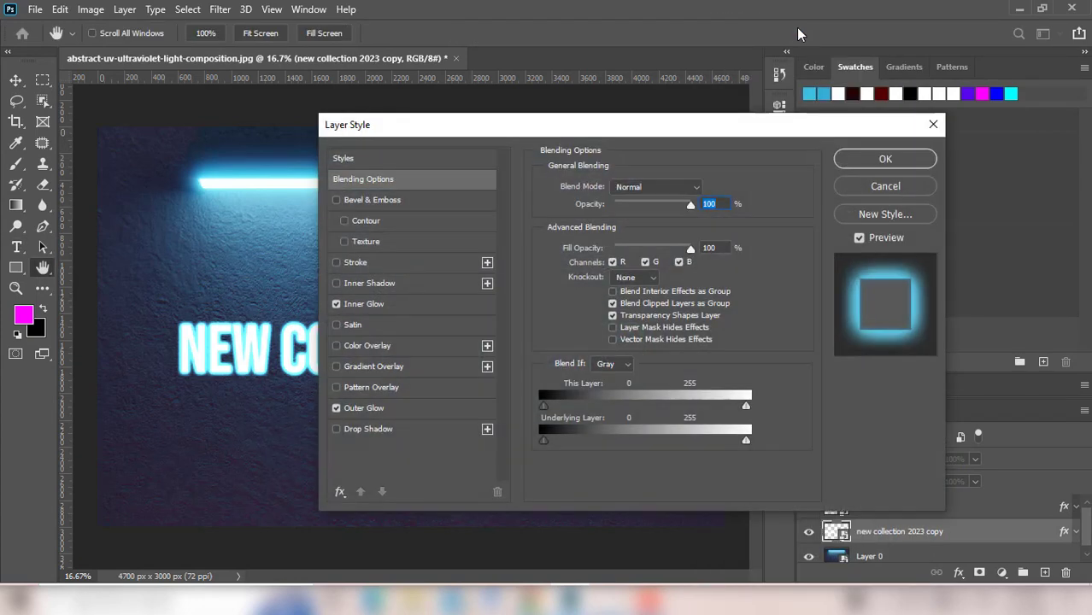
On the copy, disable Inner Glow and add a 1 px black Inside stroke at 100% opacity.
click(337, 306)
click(356, 264)
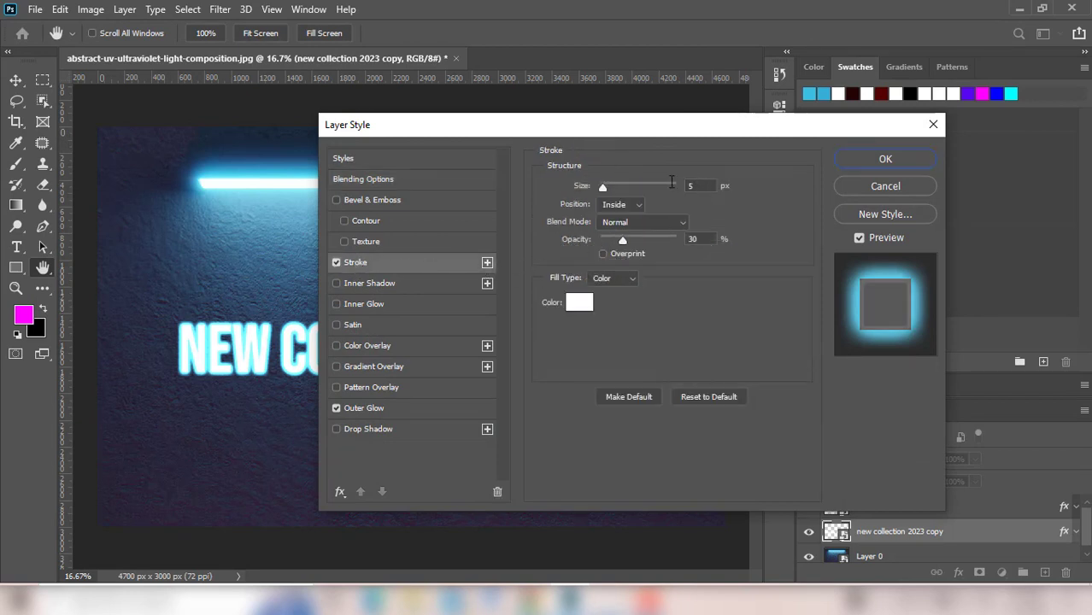
click(700, 185)
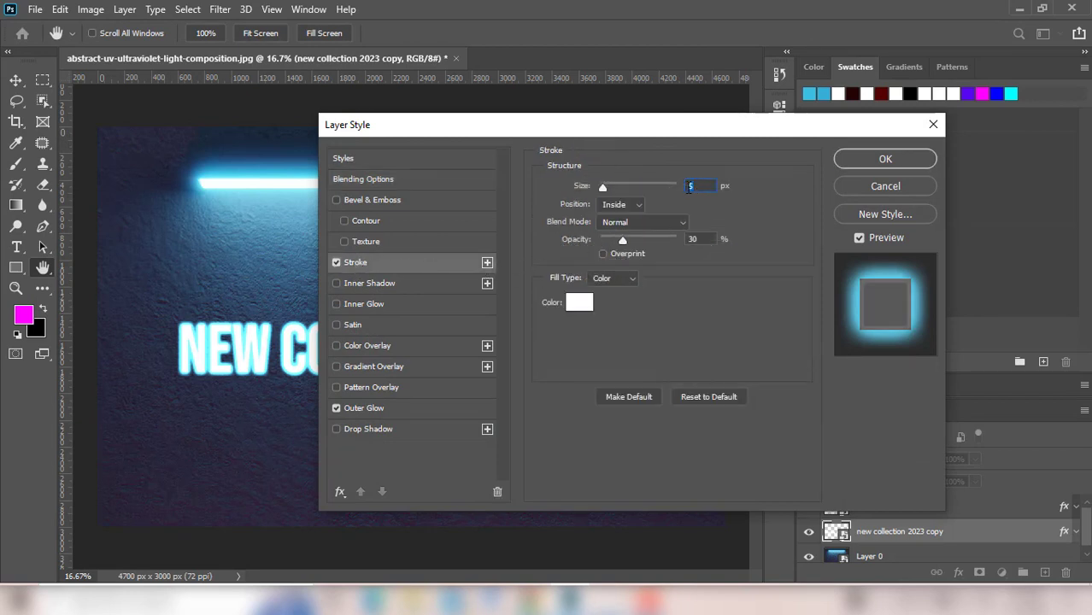
text(1)
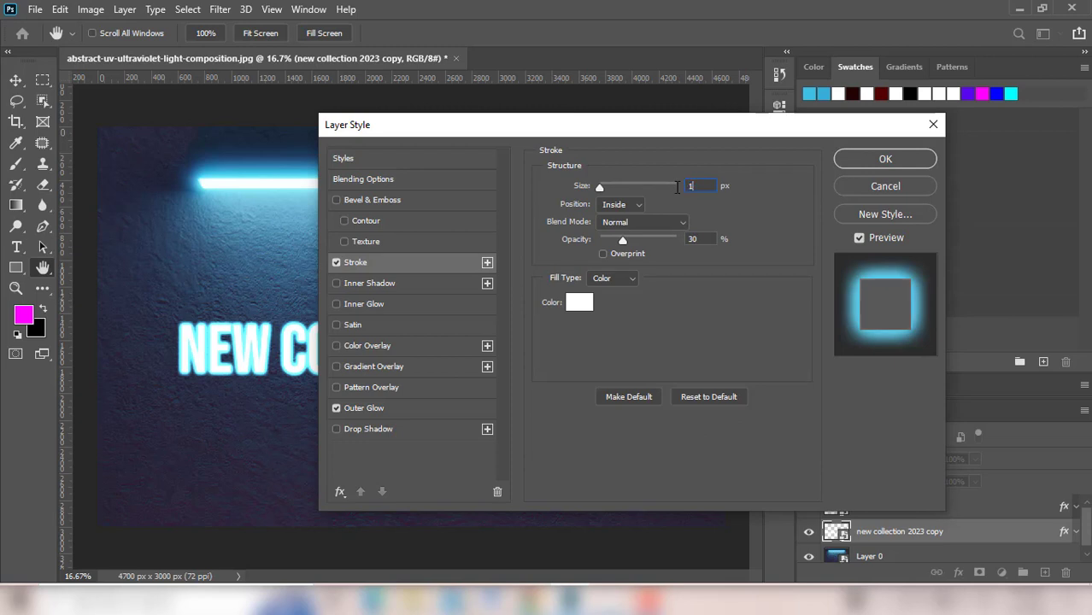
click(632, 204)
drag(621, 240, 727, 240)
click(580, 315)
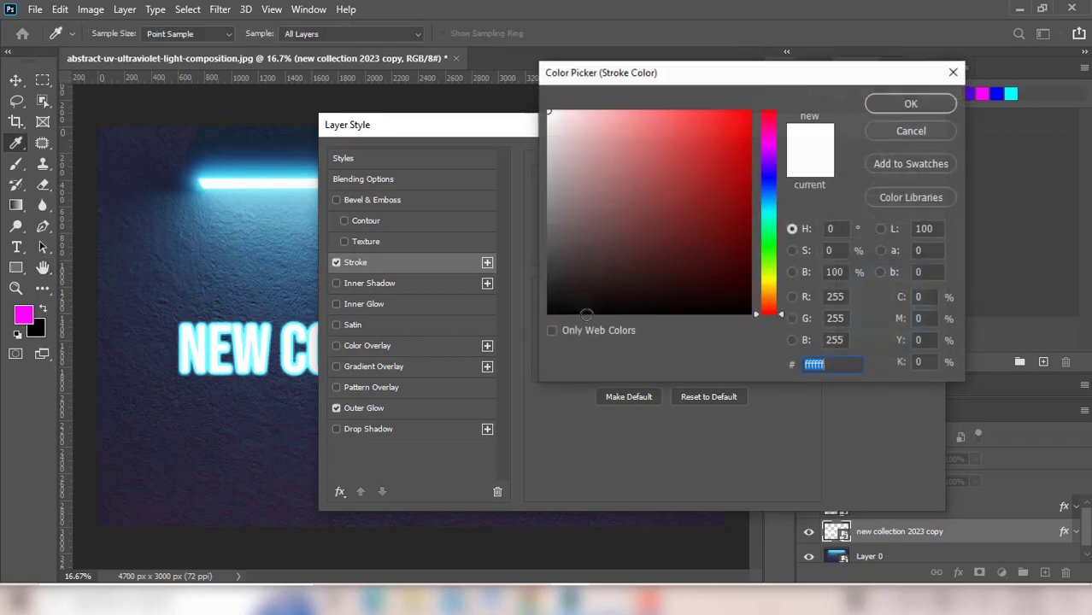
drag(709, 268, 783, 349)
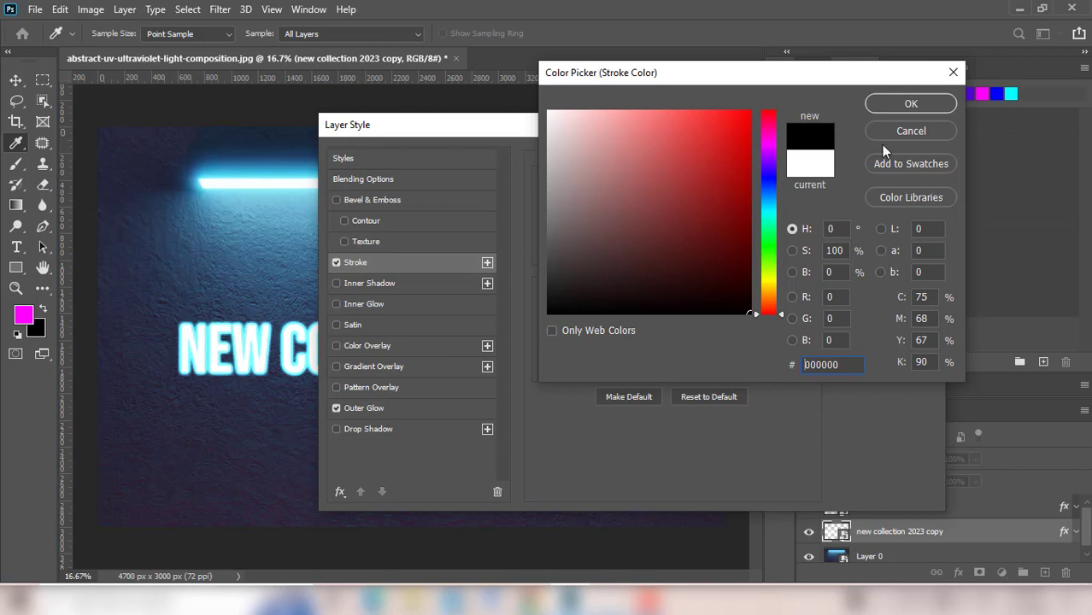
click(904, 108)
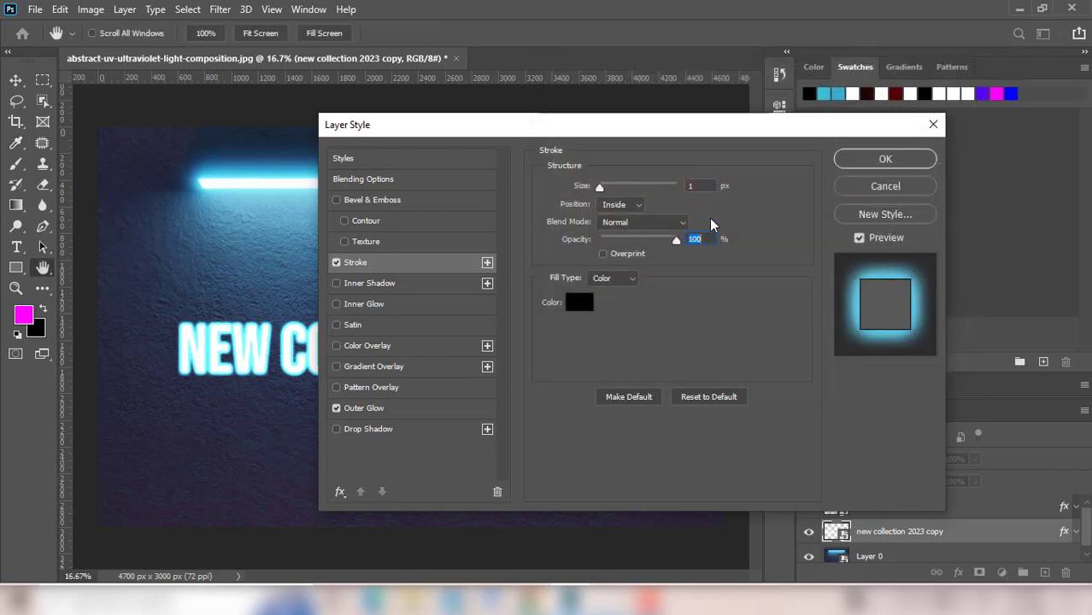
click(406, 410)
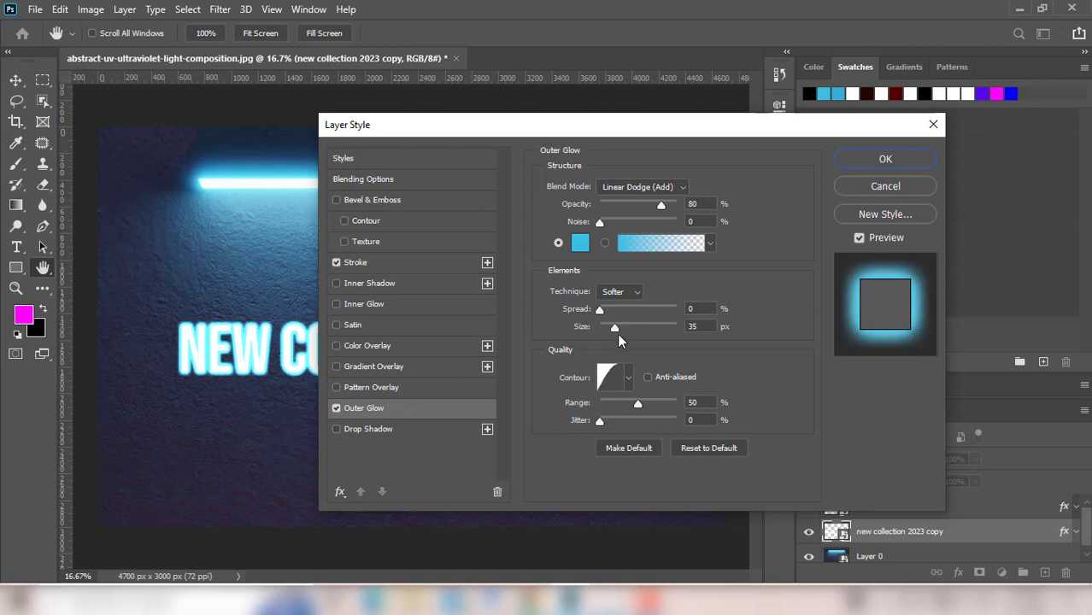
Widen the copy's outer glow to 250 px and apply it.
drag(616, 327, 723, 326)
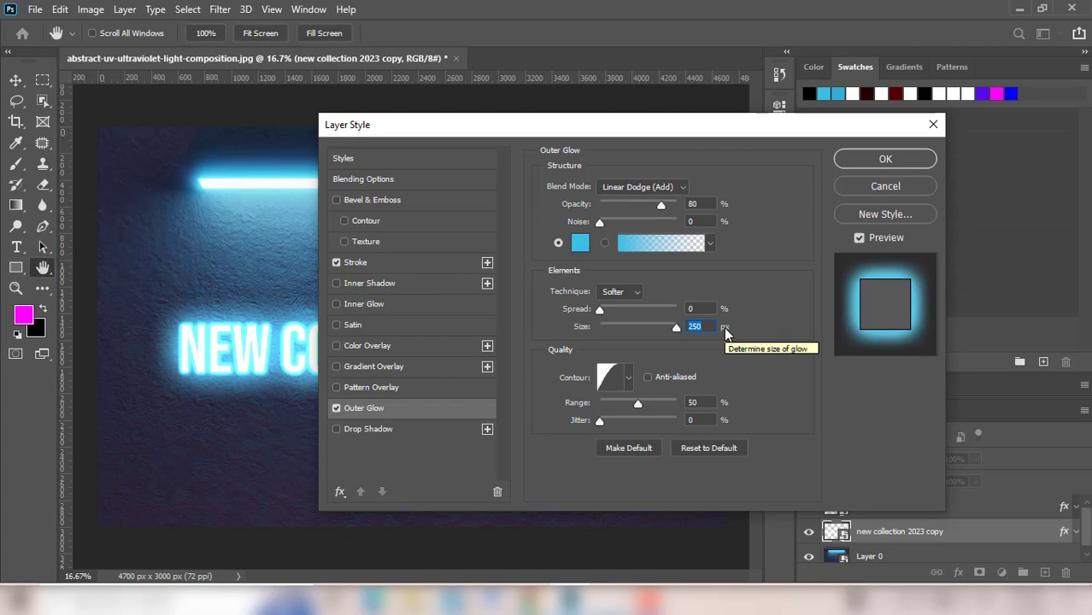
click(889, 159)
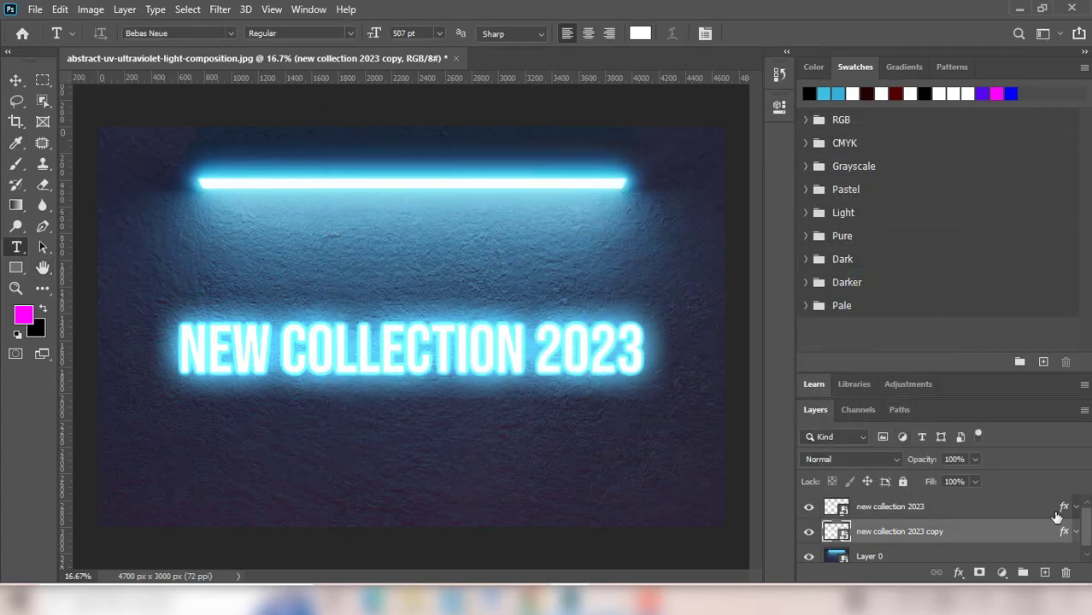
Delete the Inner Glow effect from the copied text layer's effects list.
click(1078, 536)
scroll(921, 532, down, 1)
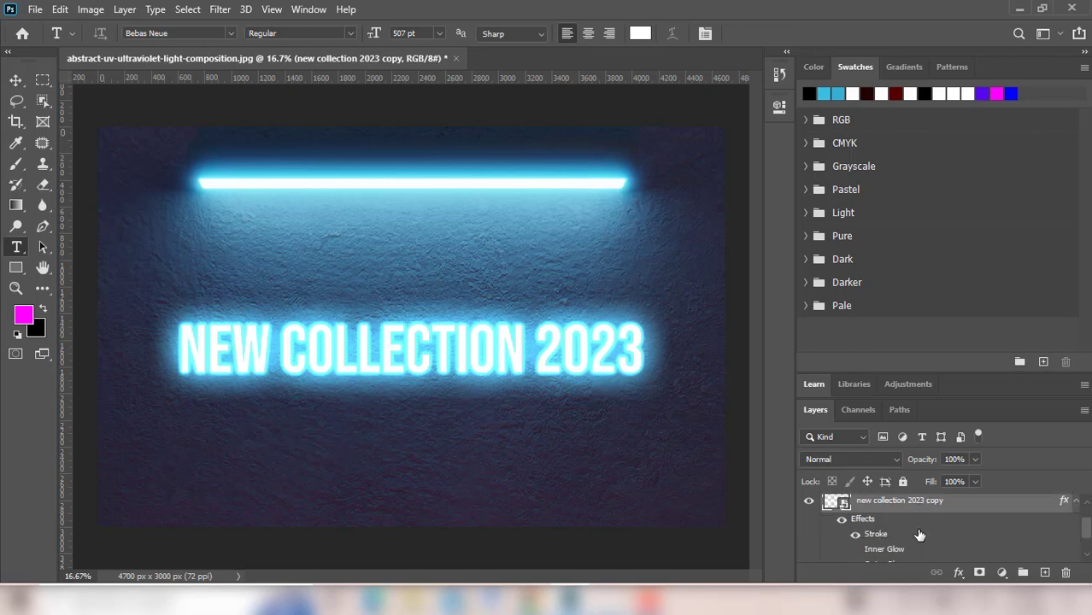
scroll(921, 533, down, 1)
drag(881, 530, 1065, 573)
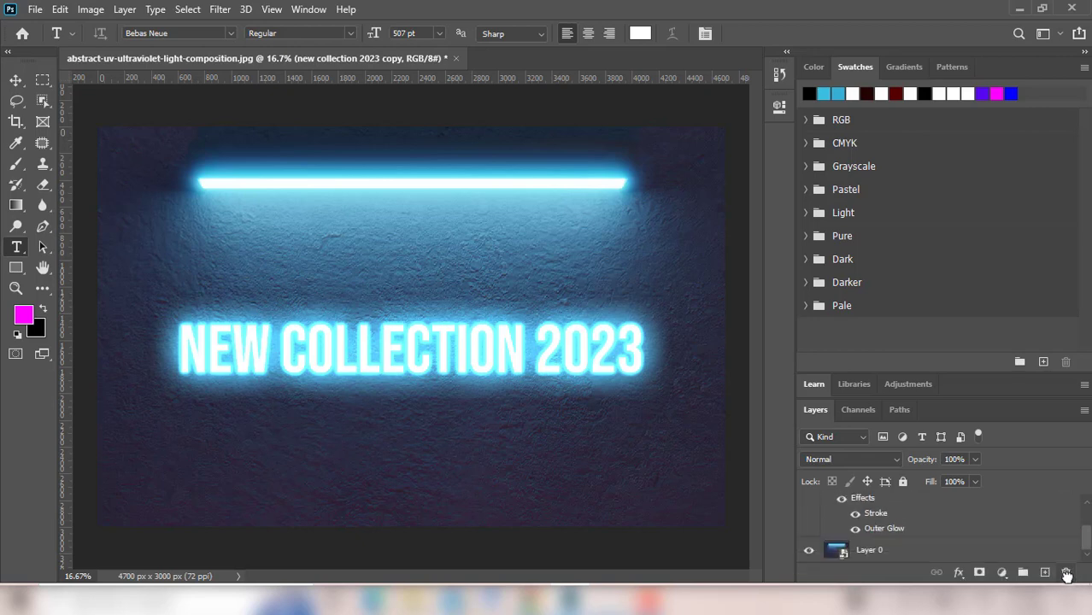
scroll(877, 535, up, 2)
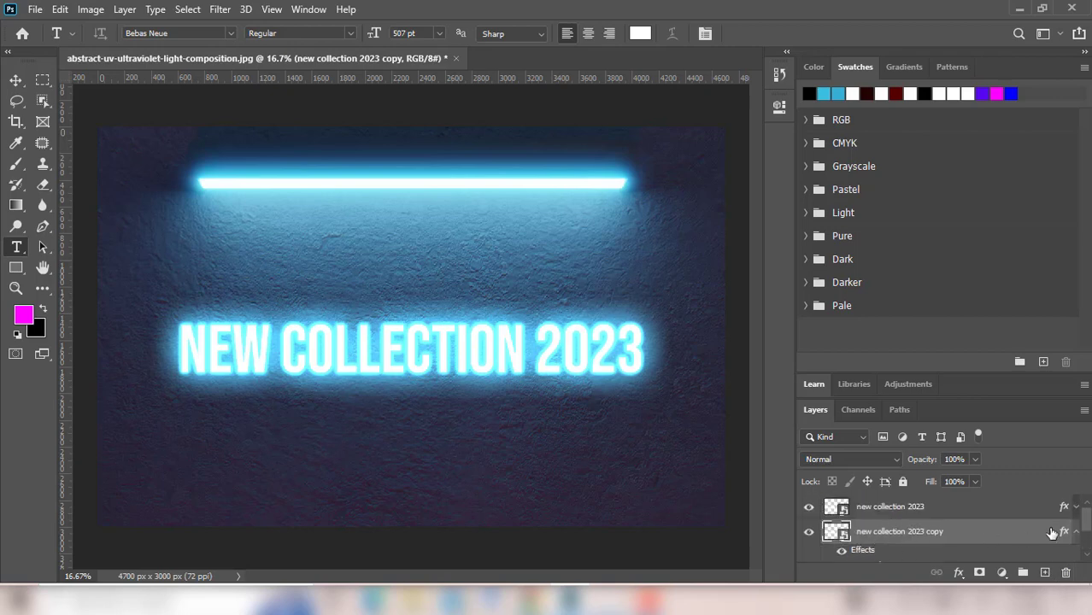
click(1077, 531)
Add a black (000000) Linear Light drop shadow to the copied text layer.
right_click(863, 529)
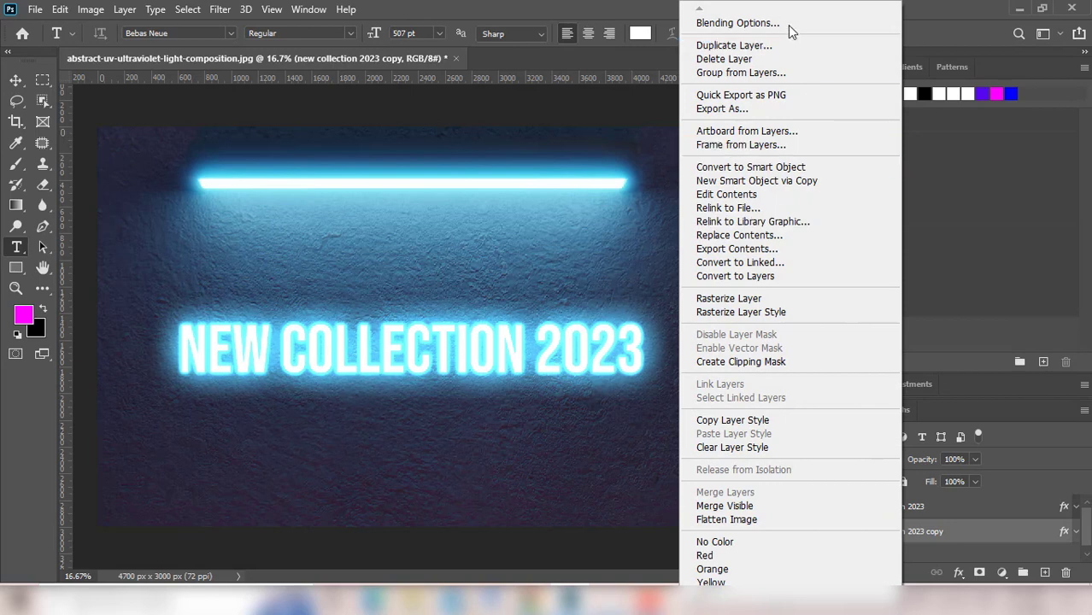
click(788, 23)
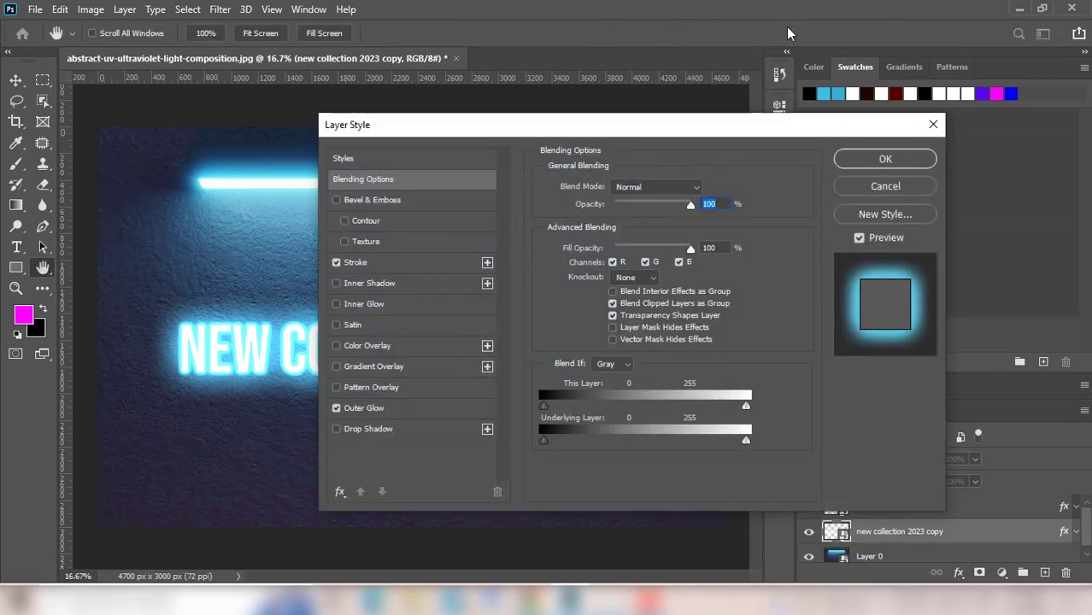
click(374, 429)
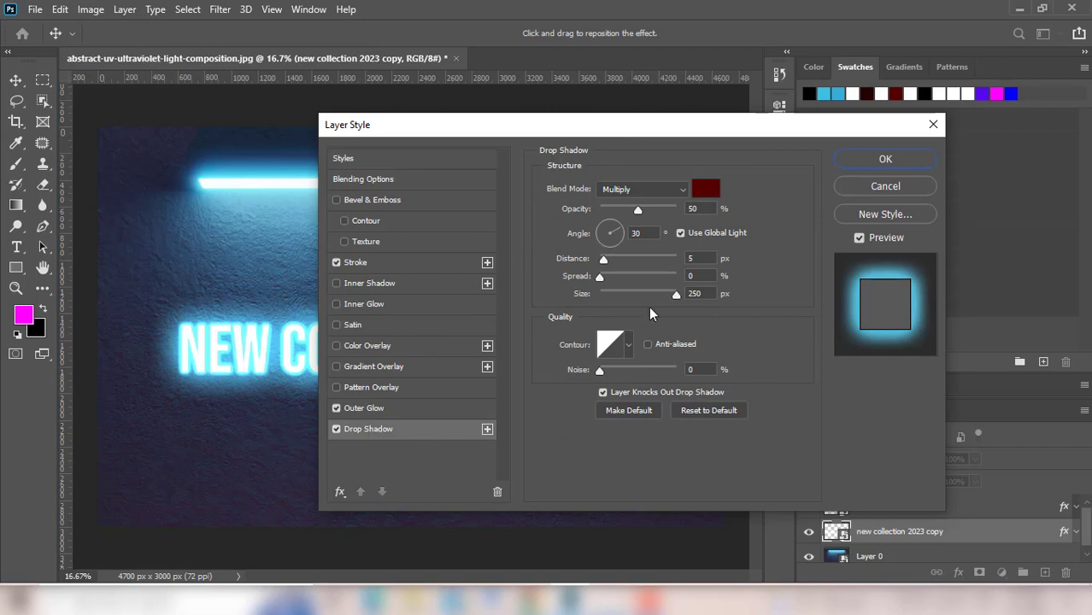
click(705, 189)
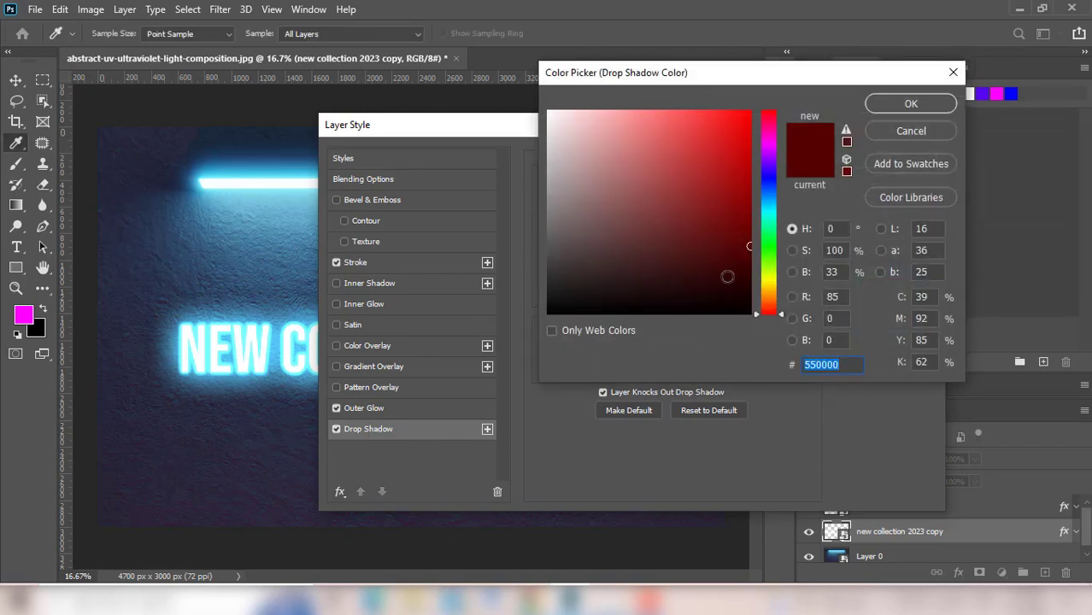
text(000000)
click(908, 104)
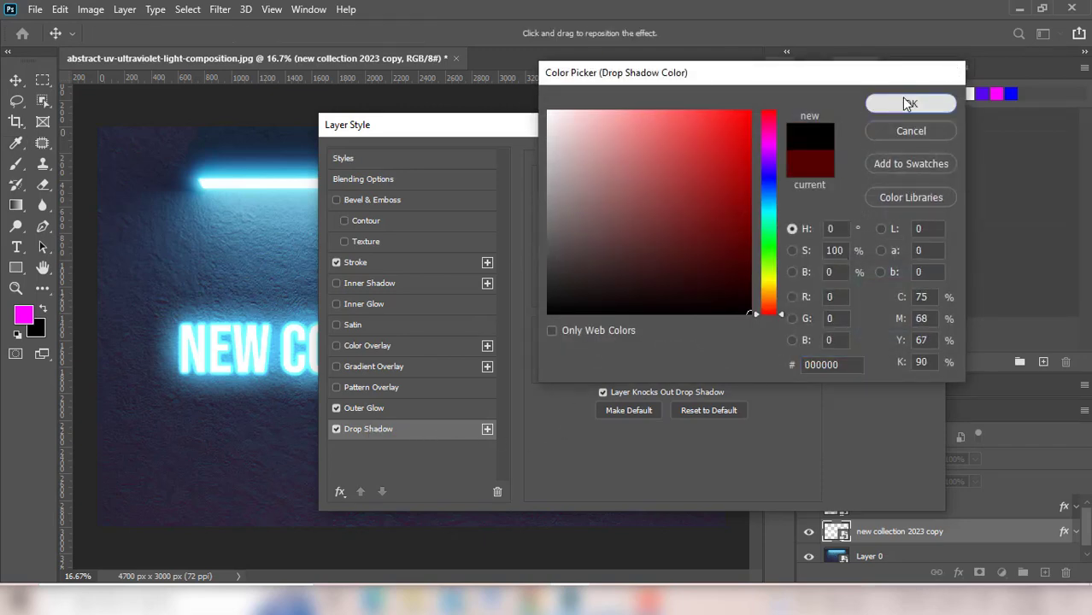
click(643, 190)
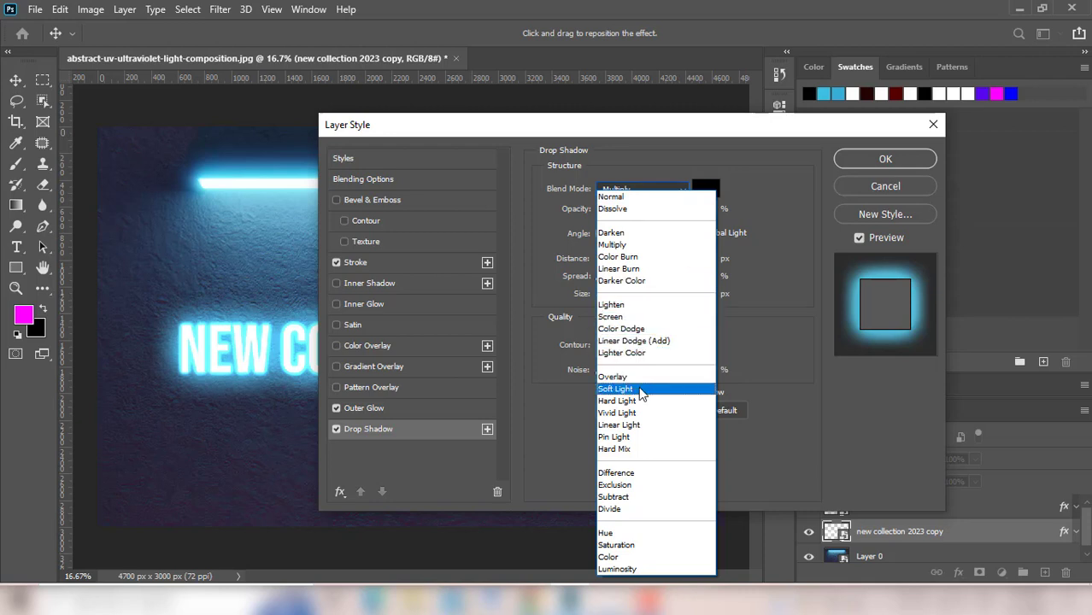
click(671, 434)
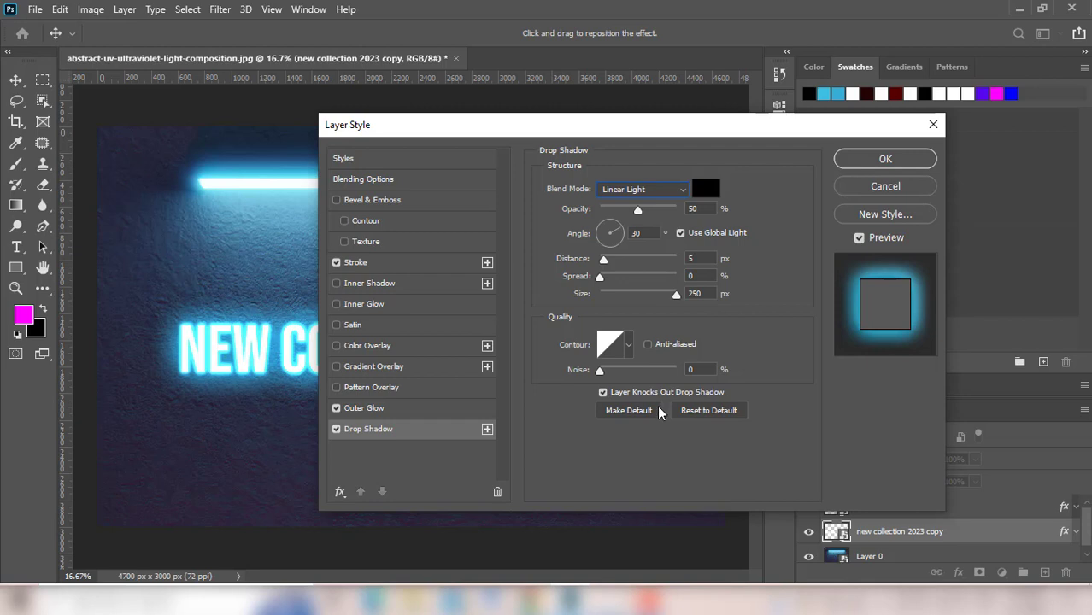
Set the drop shadow to 21% opacity, 50° angle, 47 px distance, 10% spread, 43 px size.
click(694, 208)
text(21)
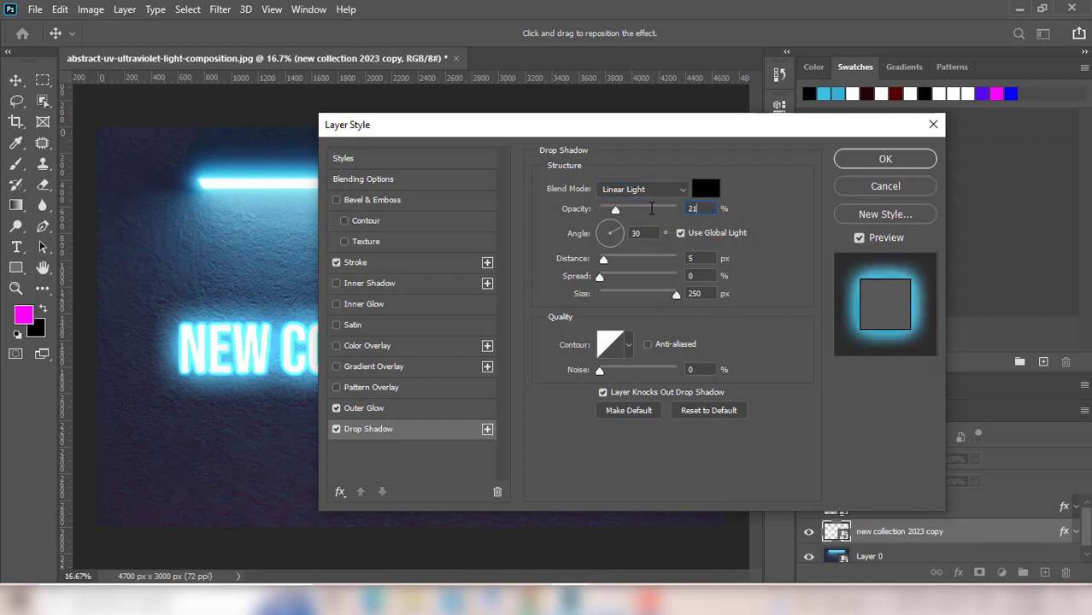
click(700, 258)
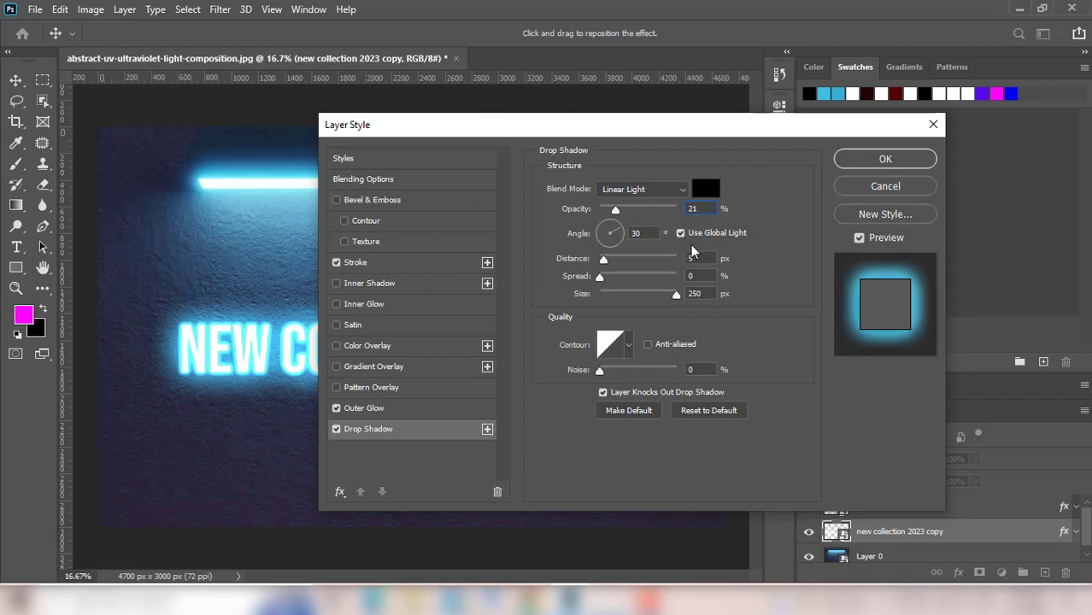
click(636, 234)
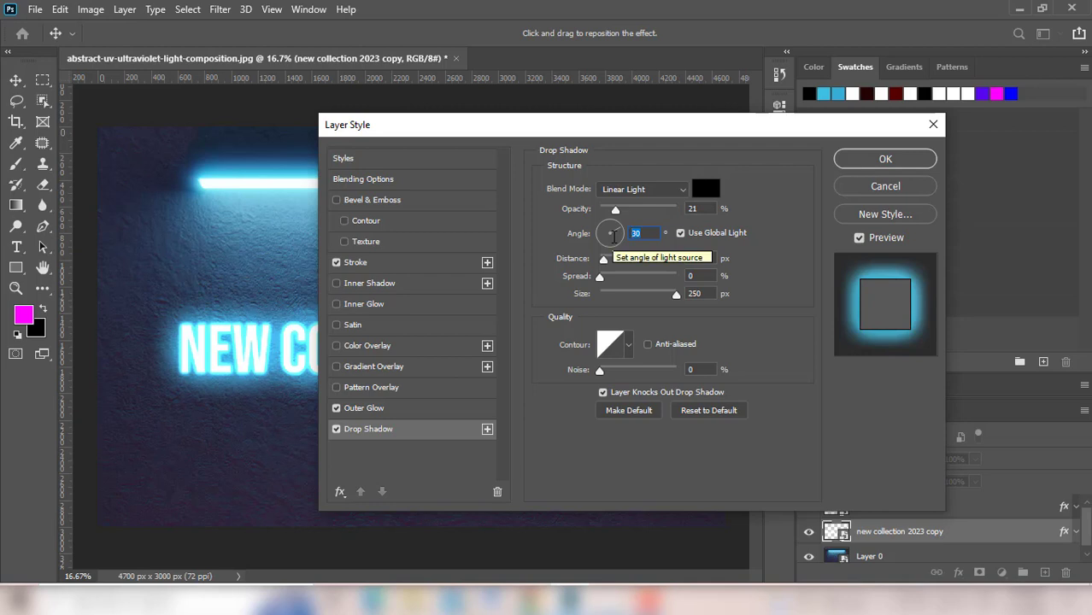
text(50)
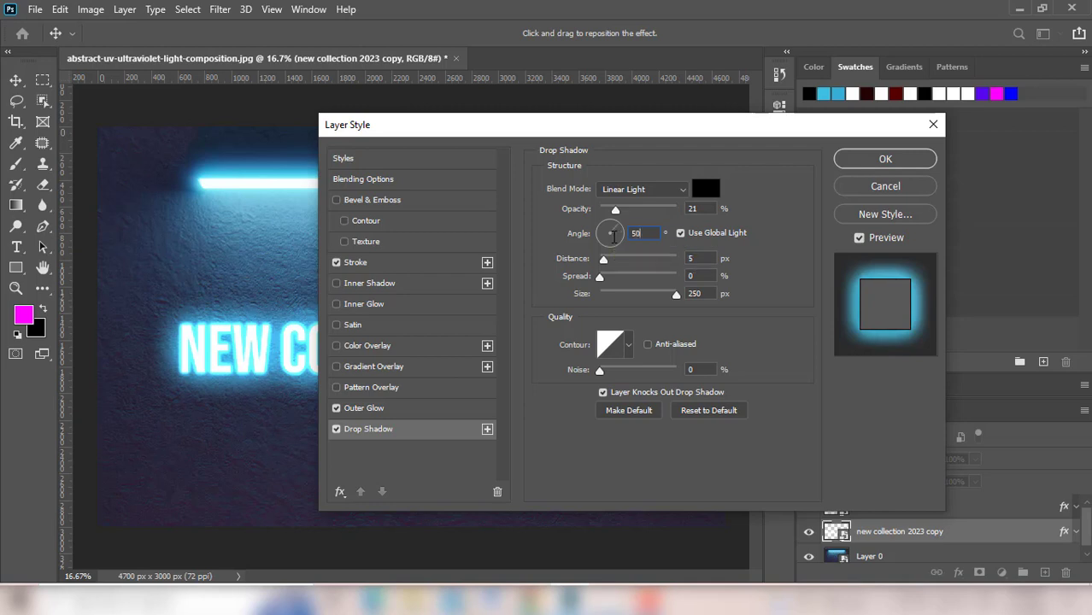
click(683, 258)
drag(603, 260, 617, 261)
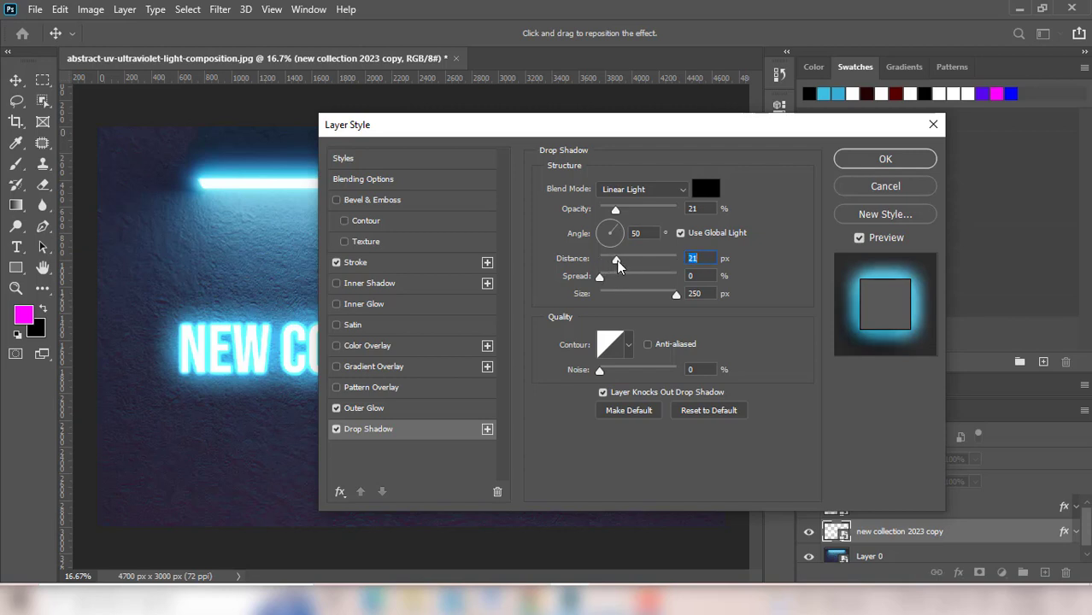
text(47)
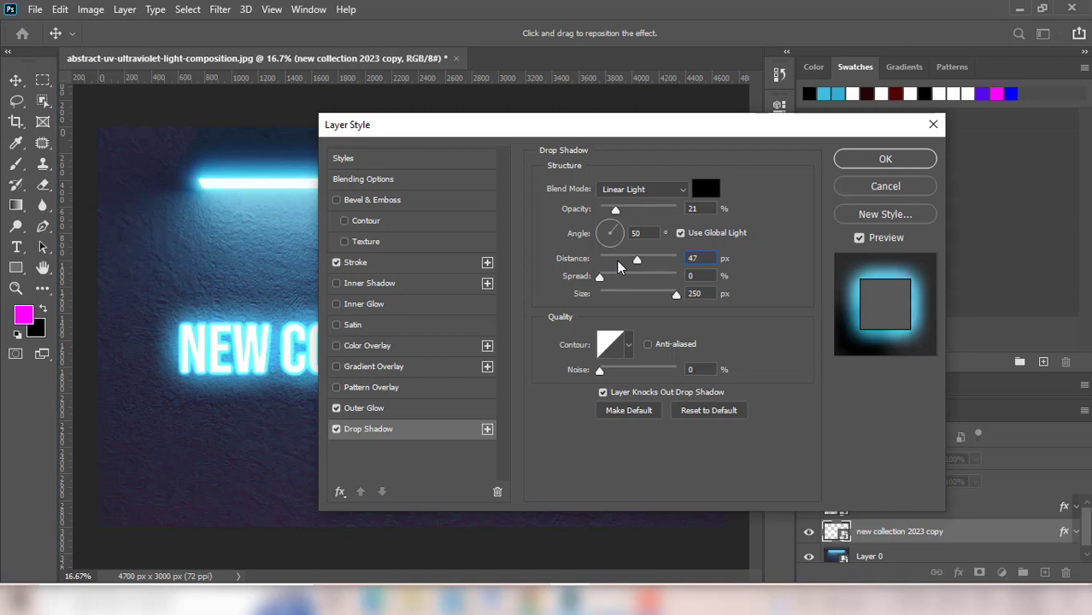
key(Tab)
text(10)
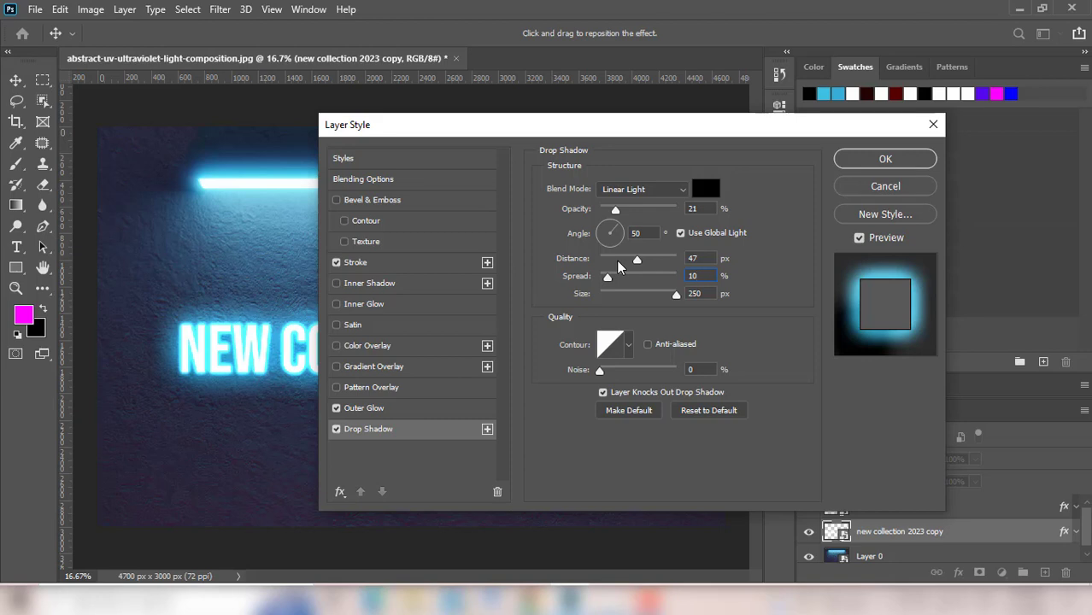
key(Tab)
text(4)
text(3)
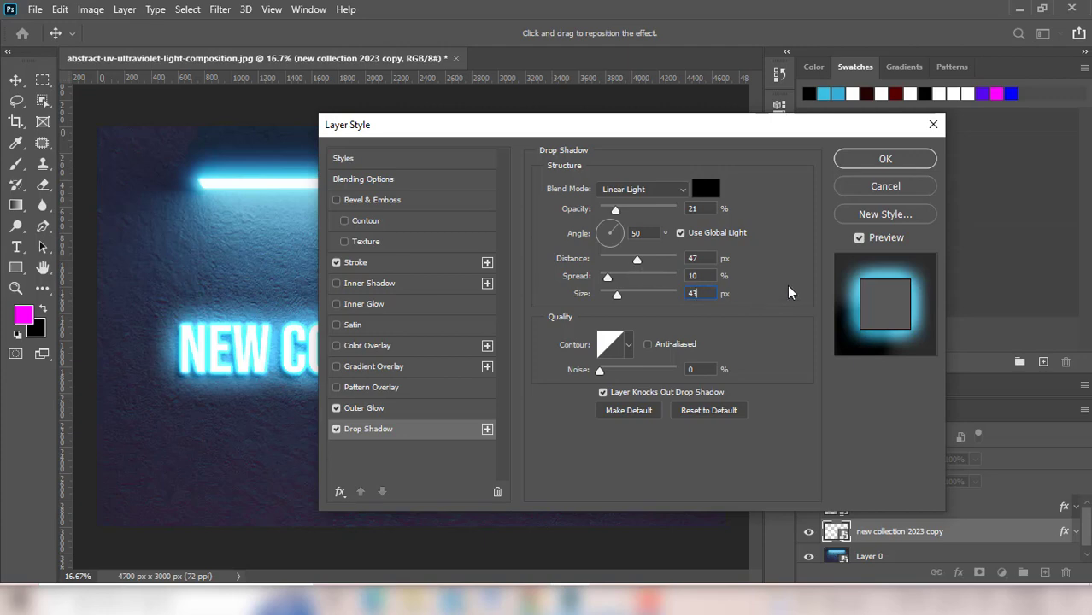
Apply the drop shadow, then crop the canvas bottom to about 2398 px high, trimming the empty wall.
click(885, 159)
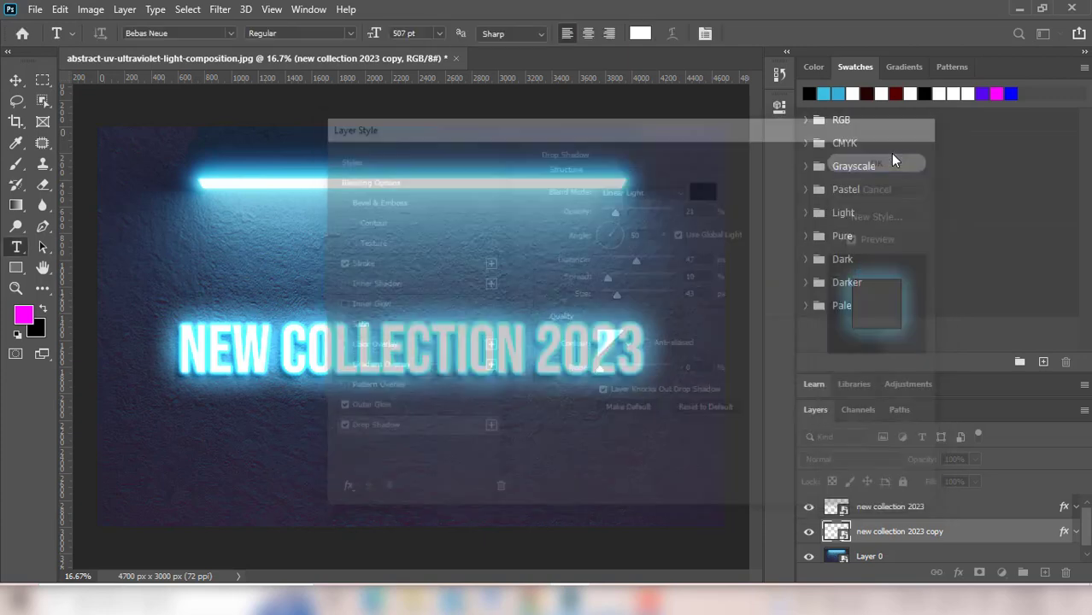
click(939, 556)
key(c)
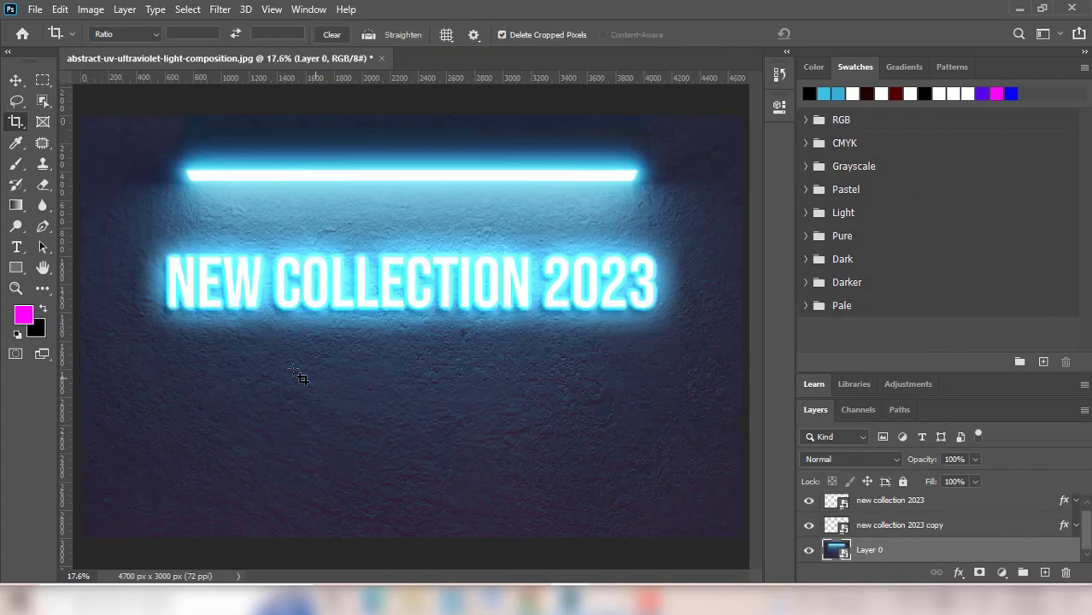
click(14, 121)
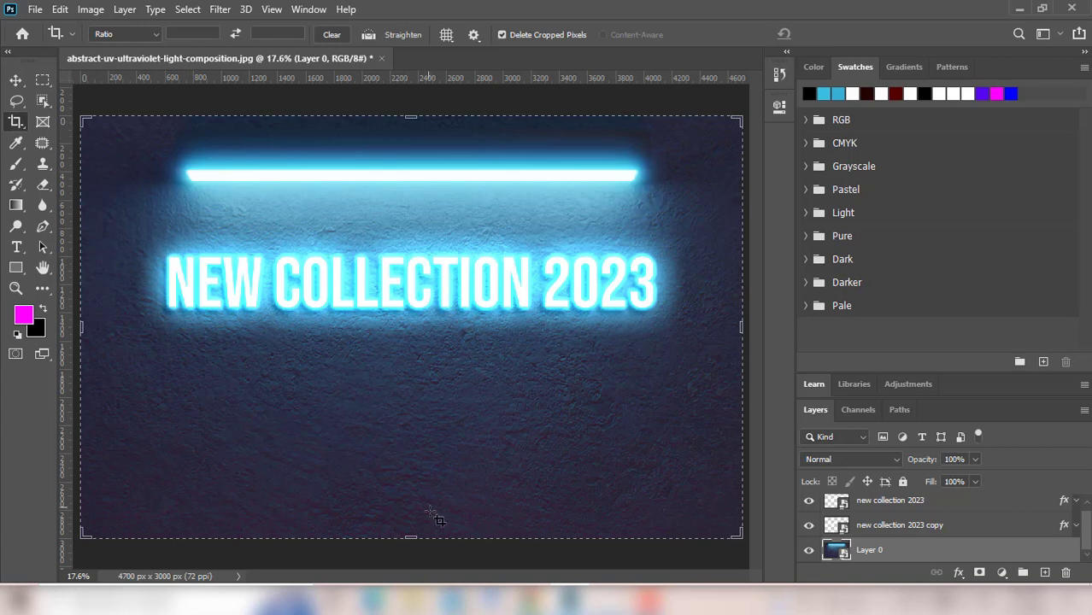
drag(411, 535, 413, 494)
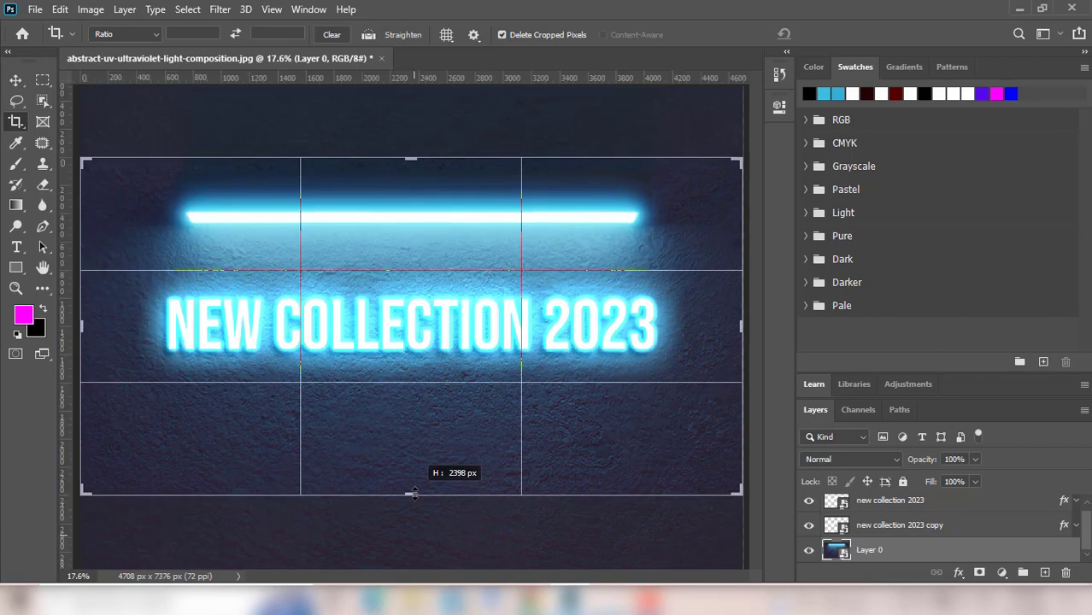
drag(414, 494, 413, 494)
click(837, 34)
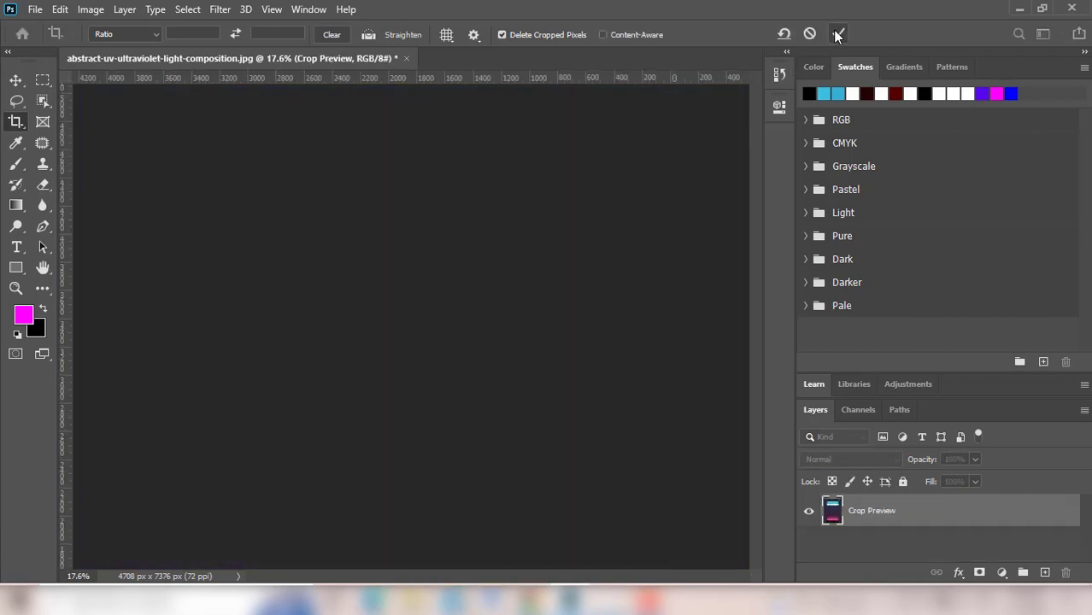